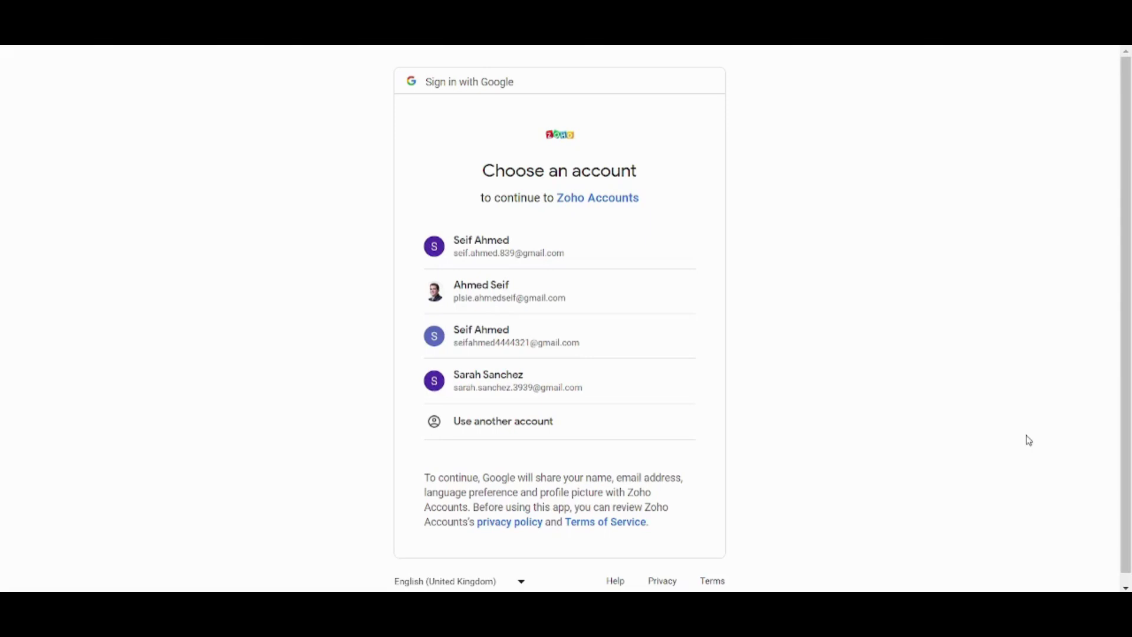
Sign in to Zoho Bookings with the chosen Google account
left_click(539, 336)
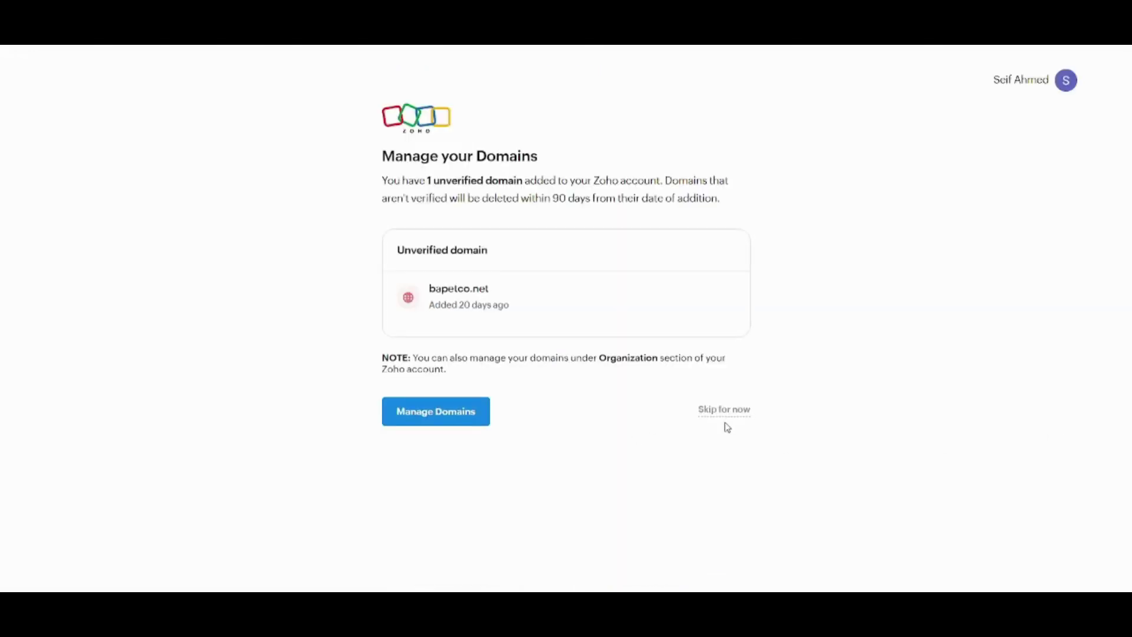
Skip domain verification, close the webinar popup, browse the December–January calendar, and return to list view
left_click(723, 414)
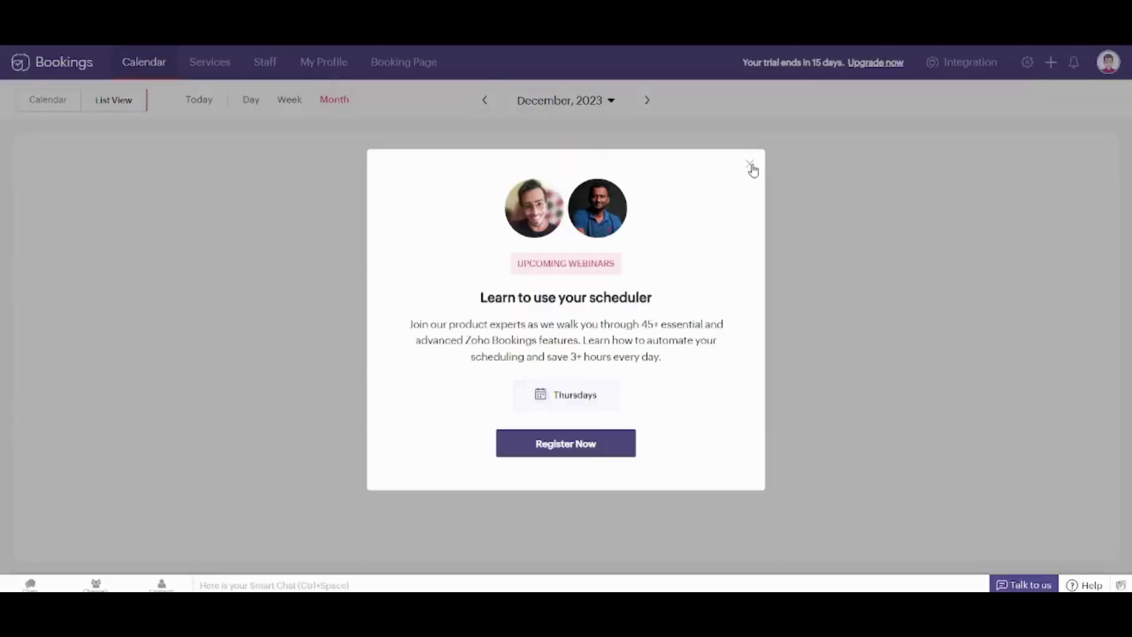
left_click(749, 168)
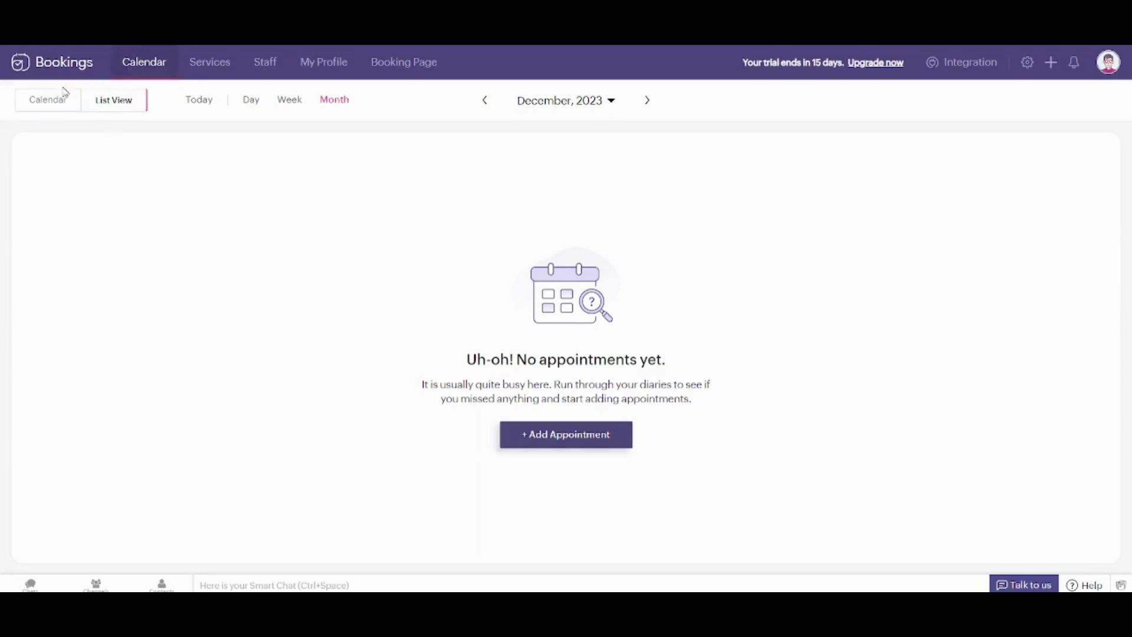
left_click(47, 100)
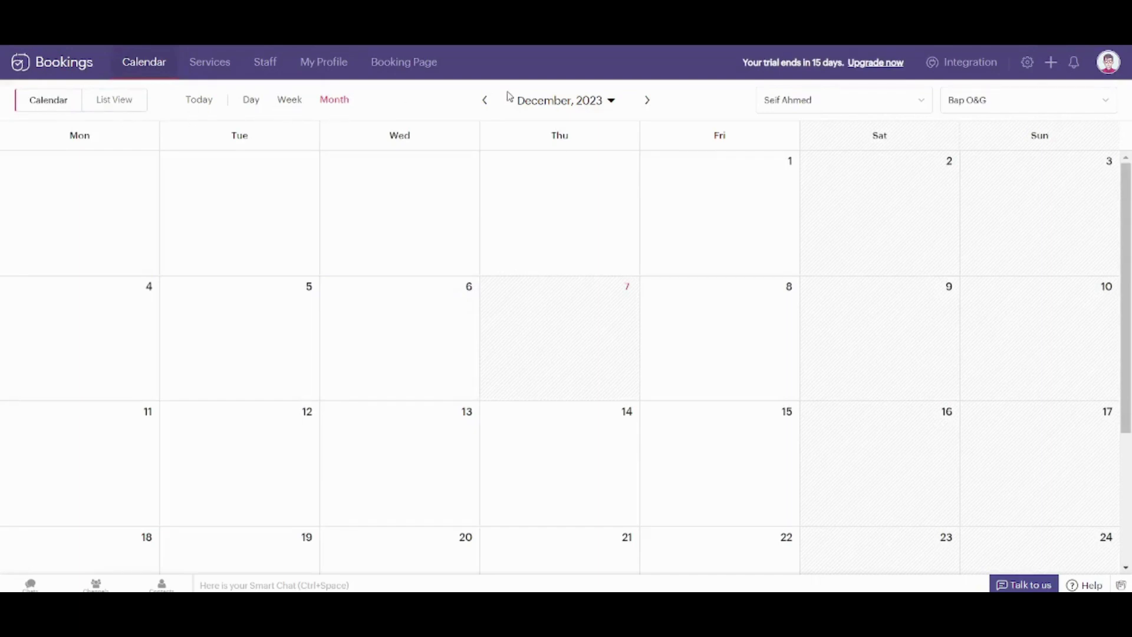
left_click(648, 103)
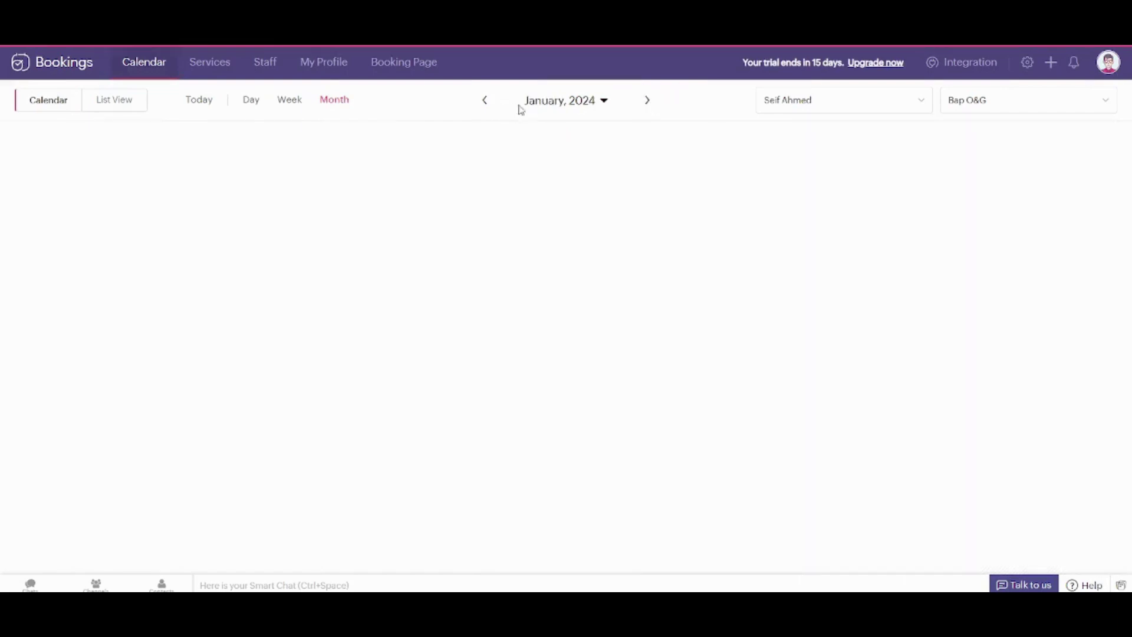
left_click(486, 104)
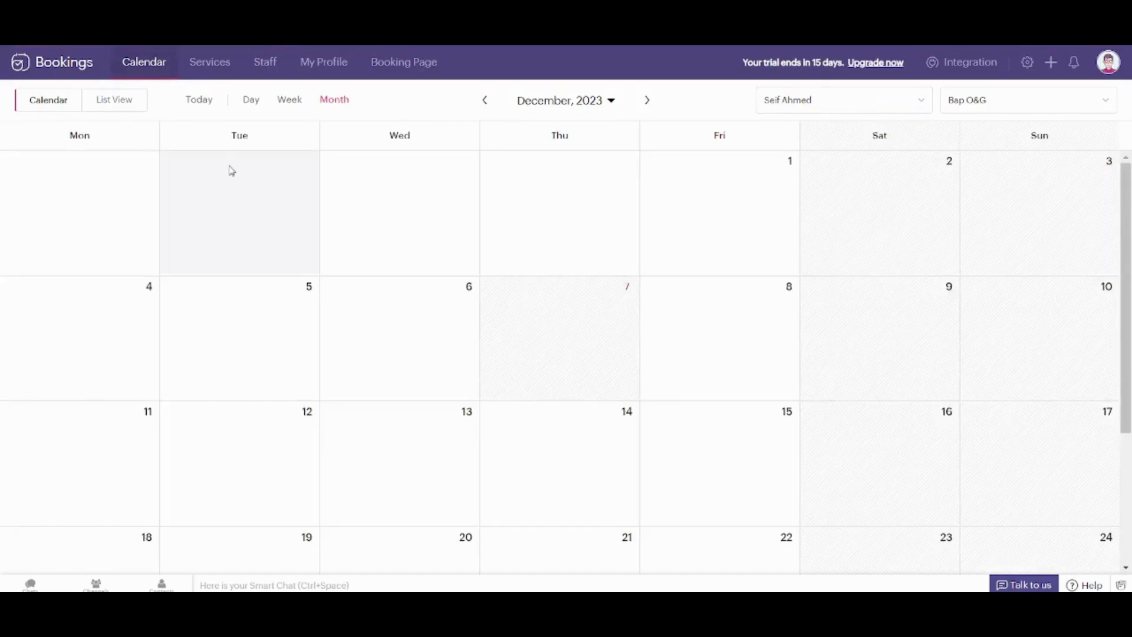
left_click(118, 105)
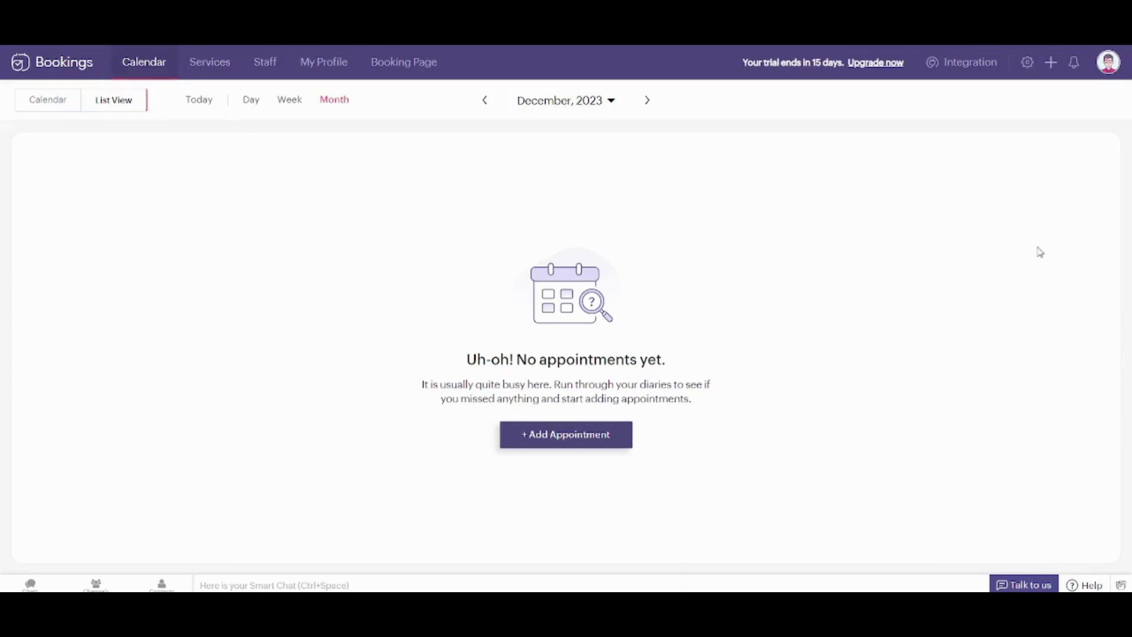
Start a new Group Booking service named 'YouTube Tutorials' in the Bap O&G workspace
left_click(1050, 63)
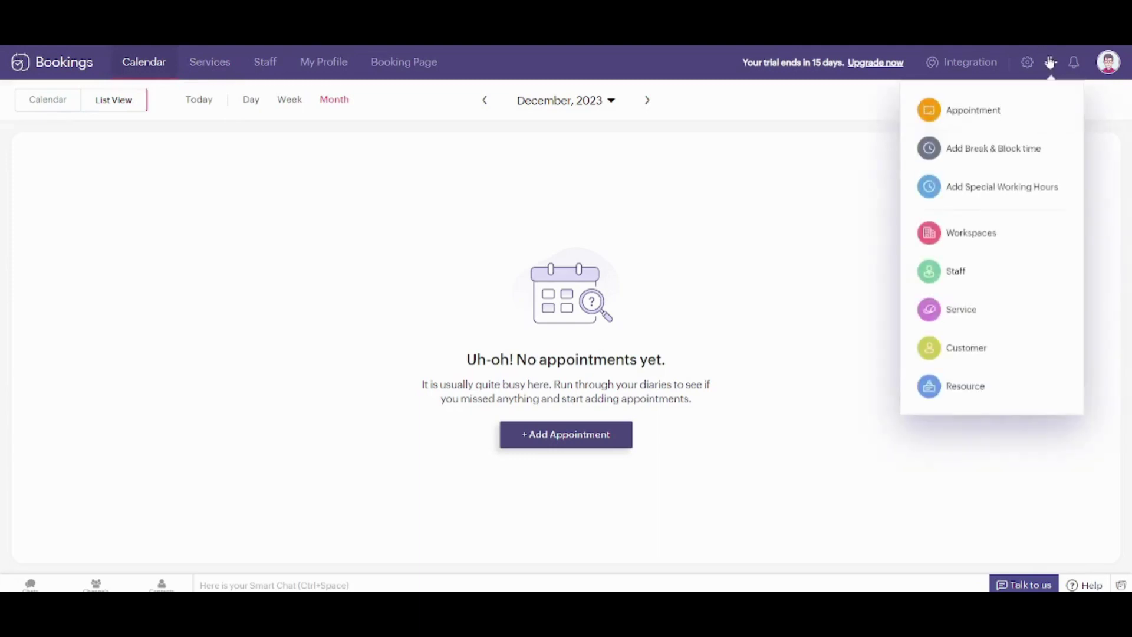
left_click(962, 311)
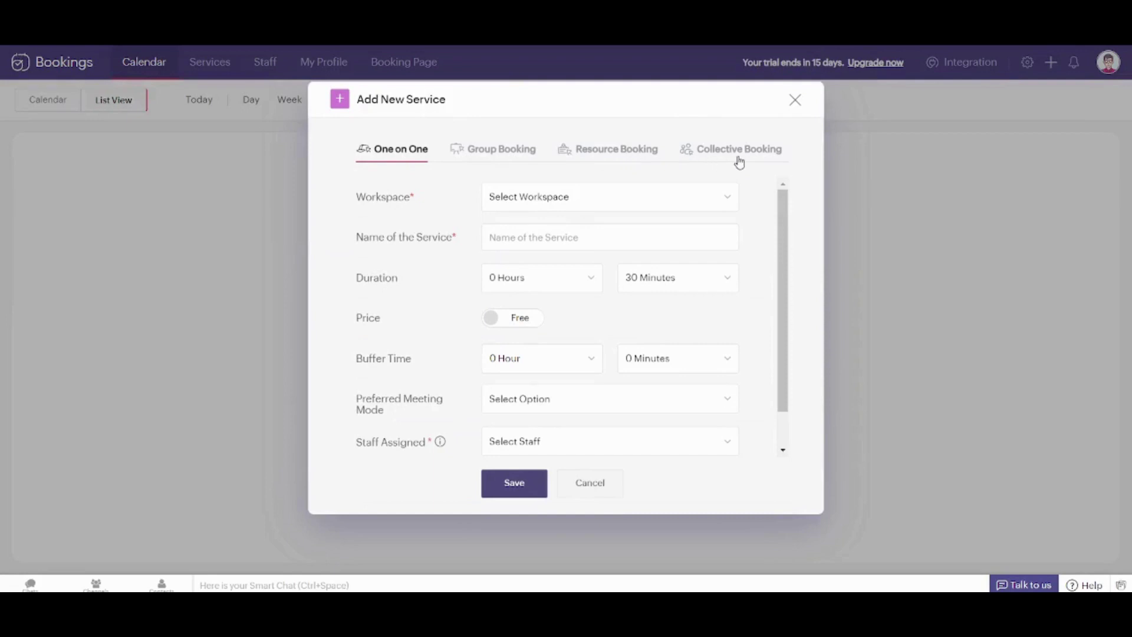
left_click(487, 149)
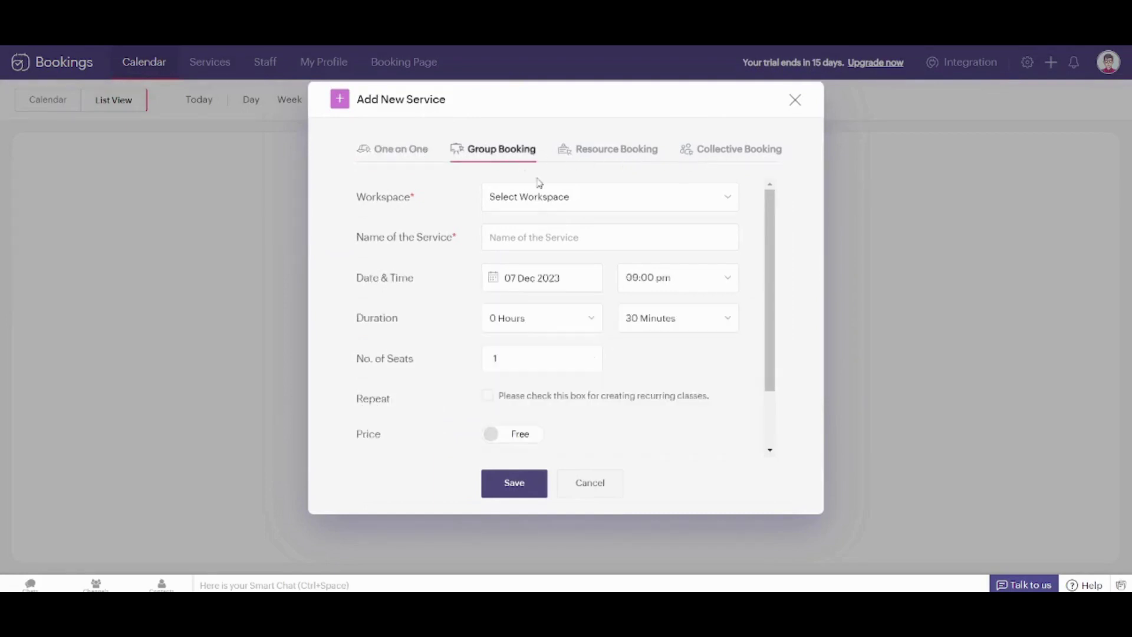
left_click(588, 209)
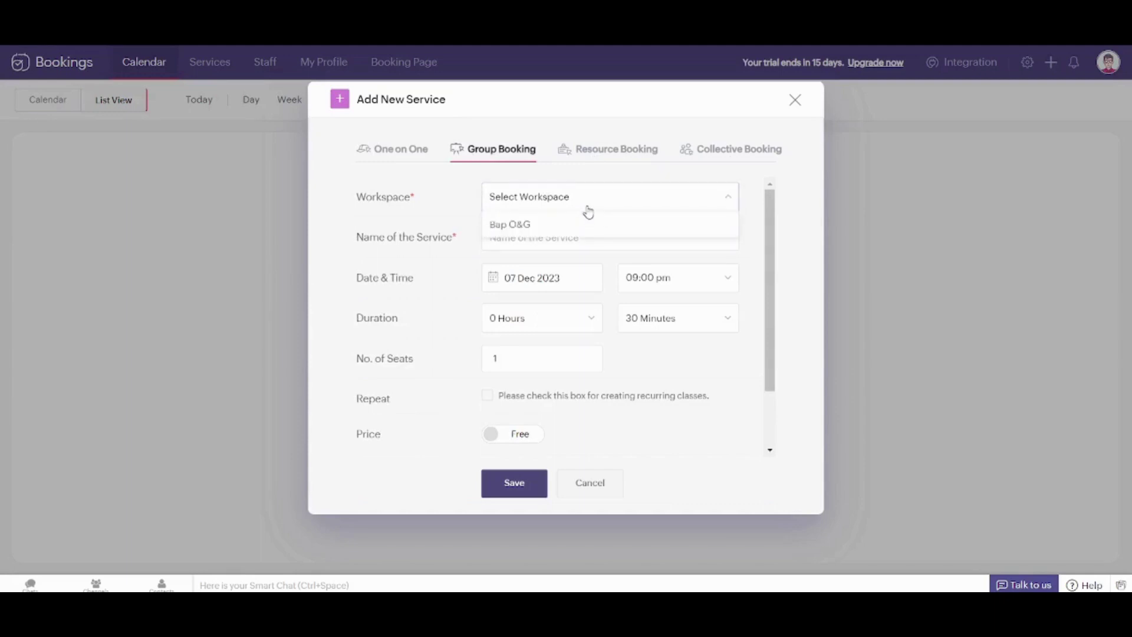
left_click(553, 231)
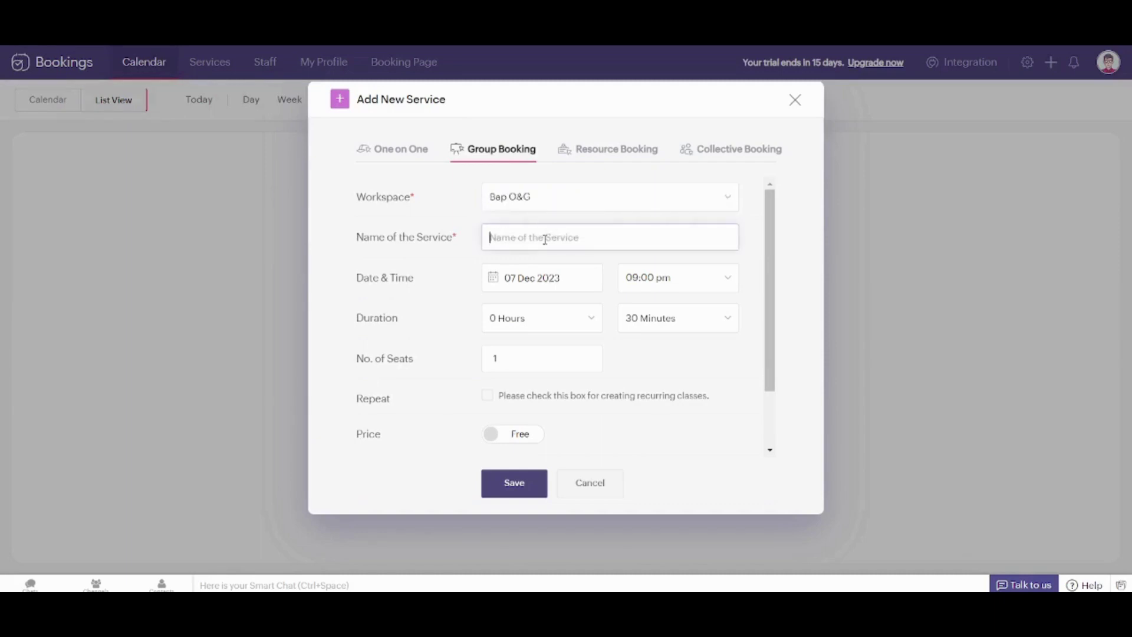
type("YouTube Tutorials")
Set the duration to 1 Hour 0 Minutes and the seat count to 1000
left_click(535, 289)
left_click(756, 277)
left_click(543, 320)
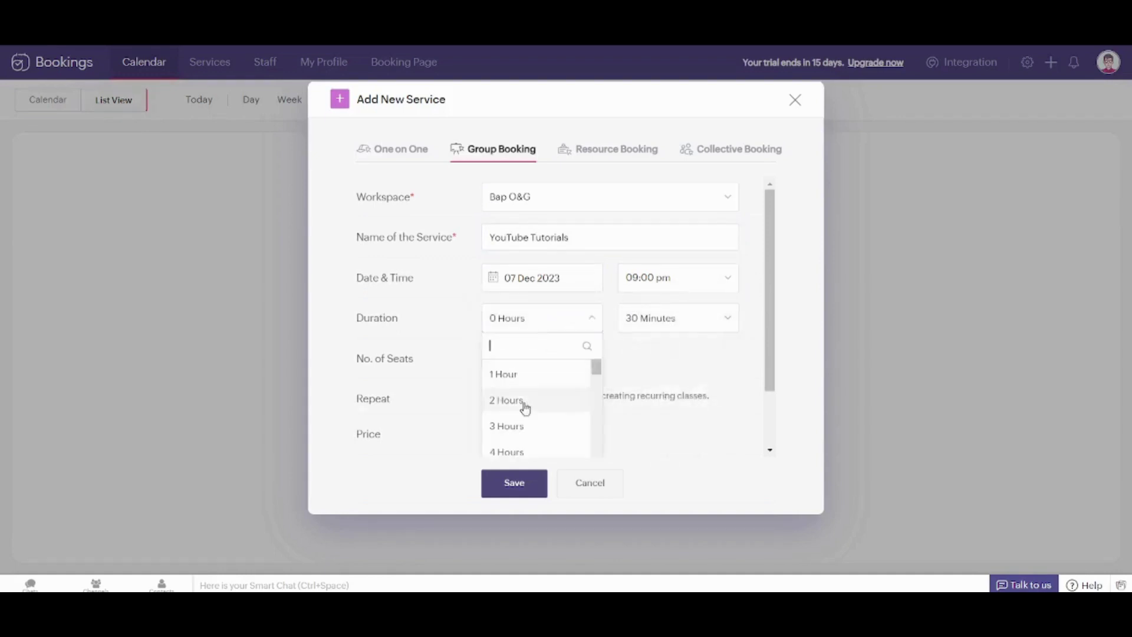
left_click(508, 377)
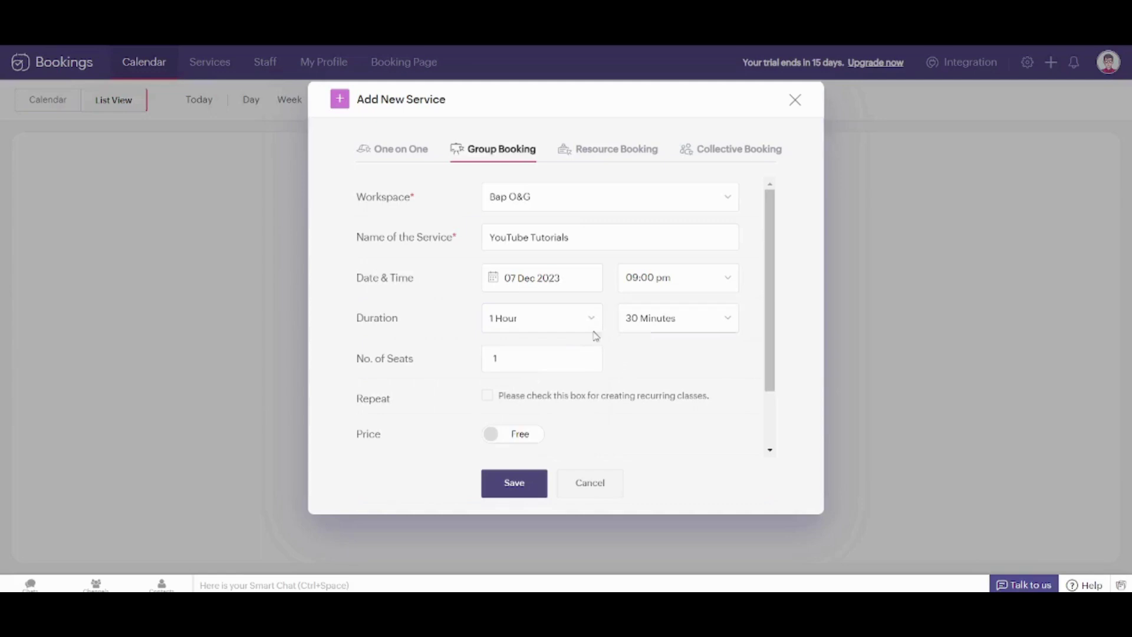
left_click(666, 331)
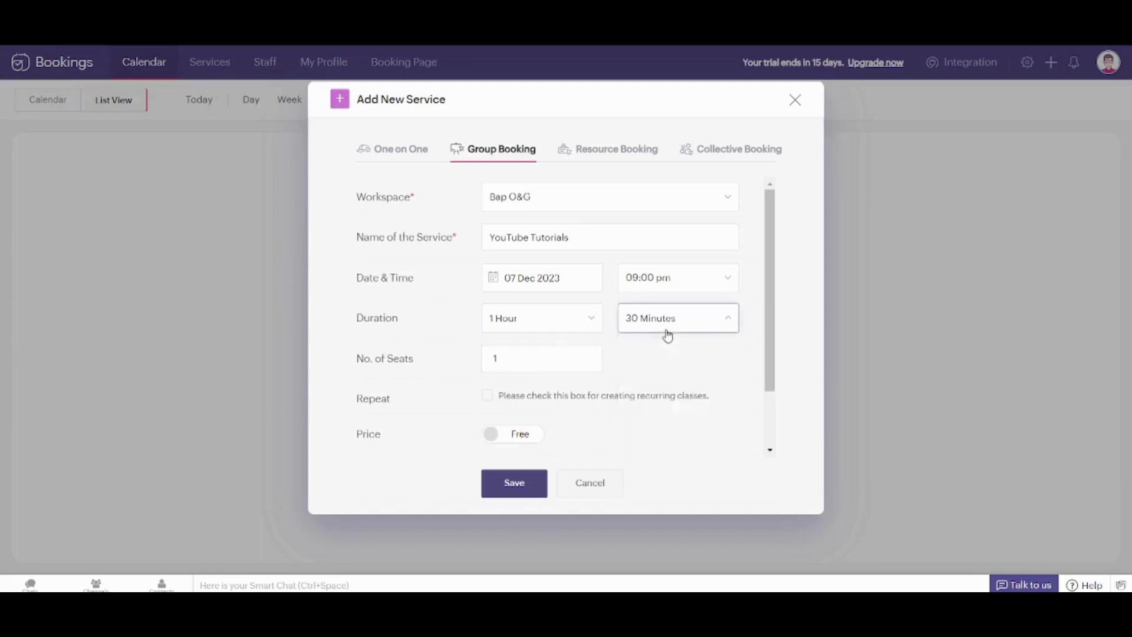
left_click(663, 376)
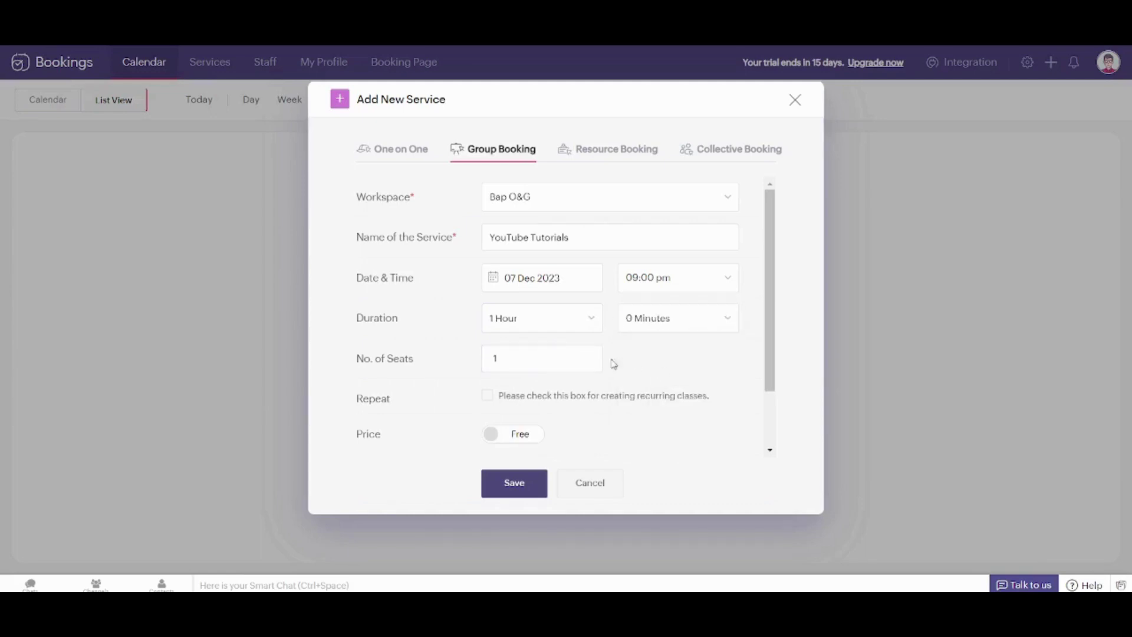
double_click(496, 359)
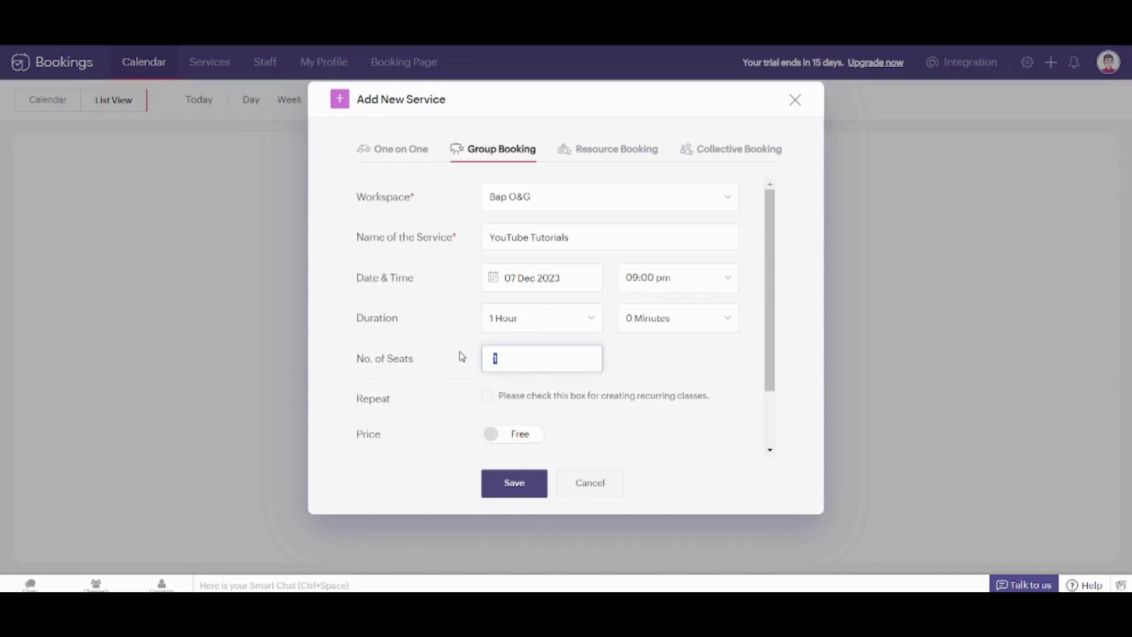
type("1000")
left_click_drag(775, 360, 788, 444)
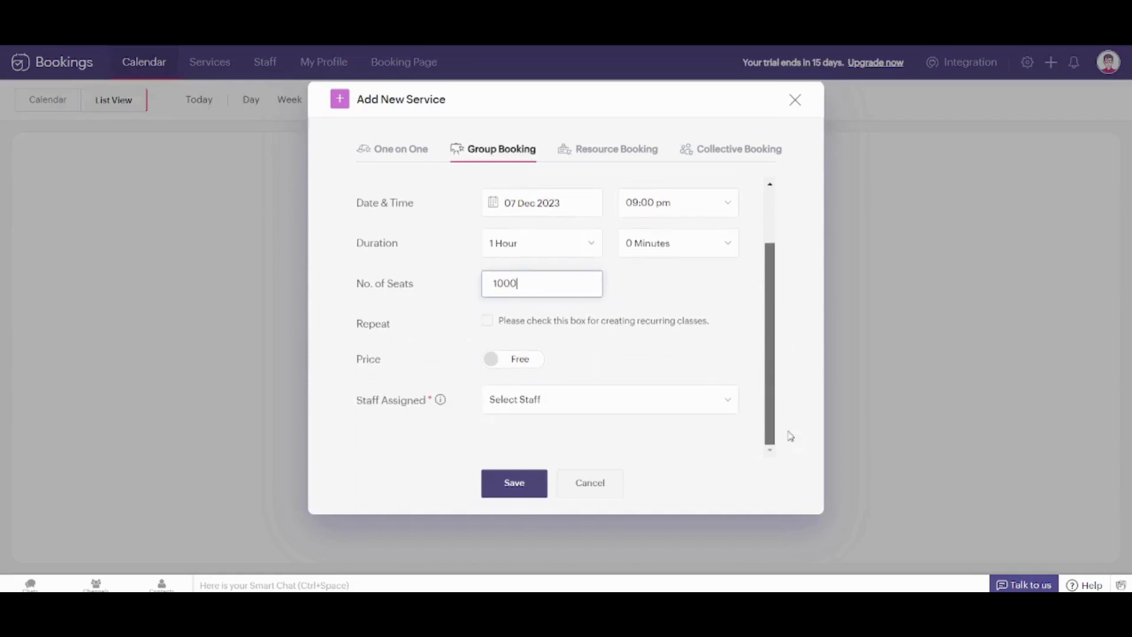
Try recurring classes and paid pricing, then keep the service free and non-recurring
left_click(487, 320)
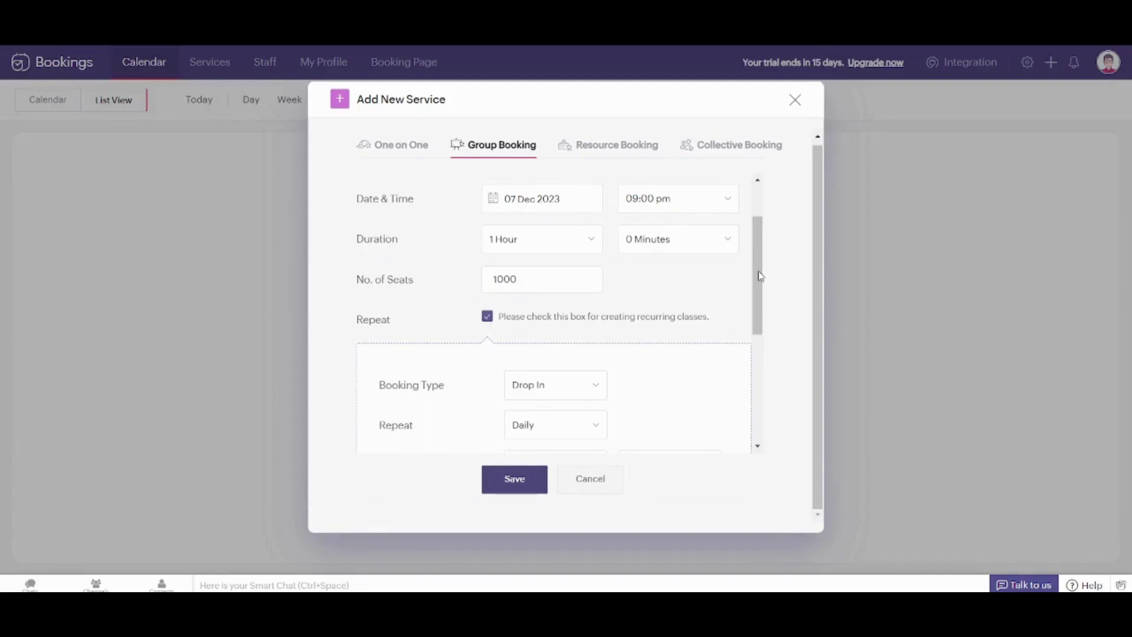
scroll(766, 283, "down", 2)
scroll(771, 329, "down", 1)
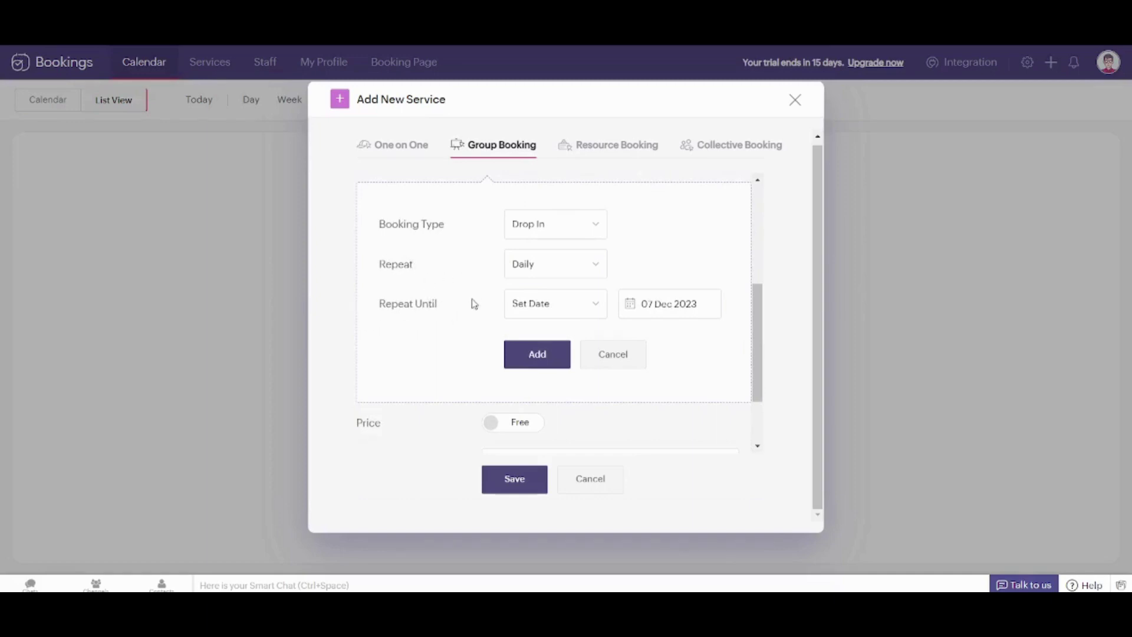
left_click(608, 361)
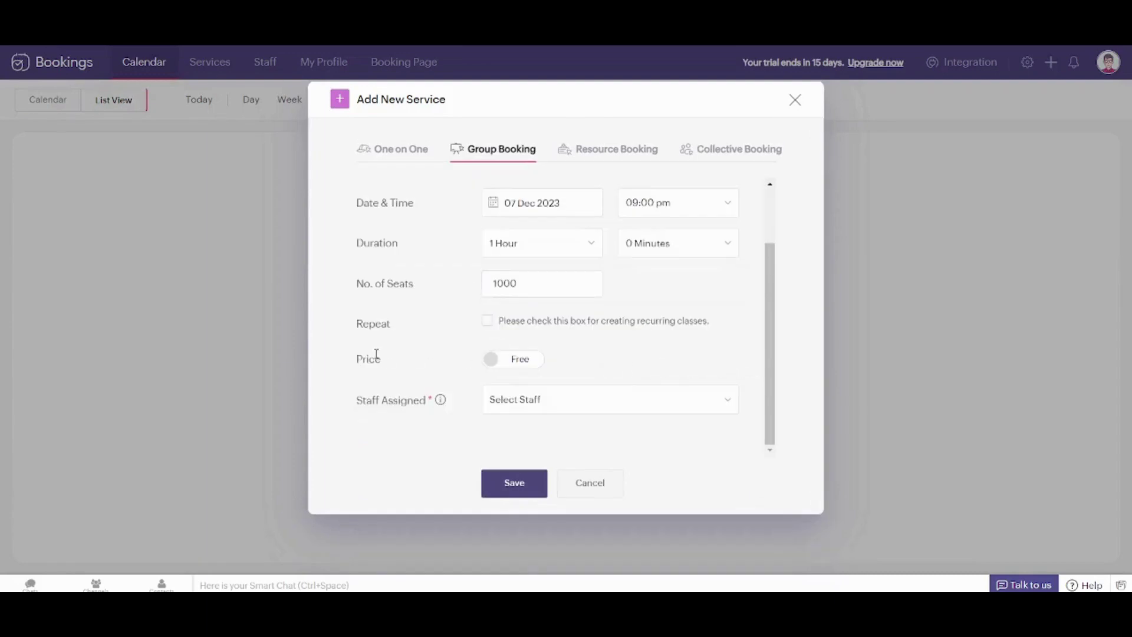
left_click(520, 359)
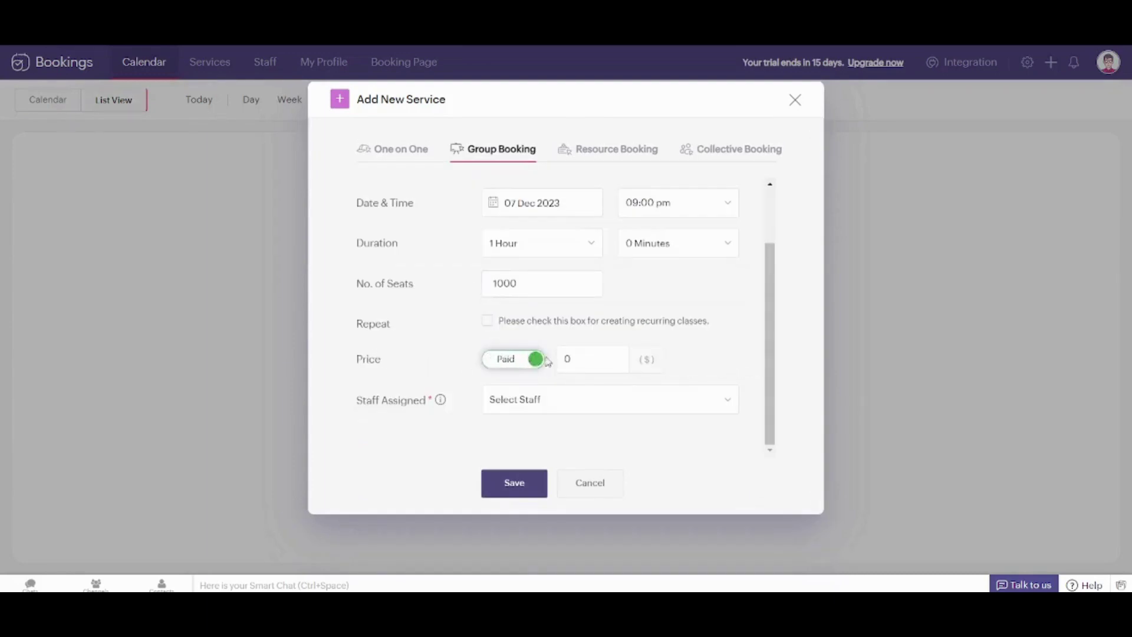
double_click(567, 357)
left_click(522, 360)
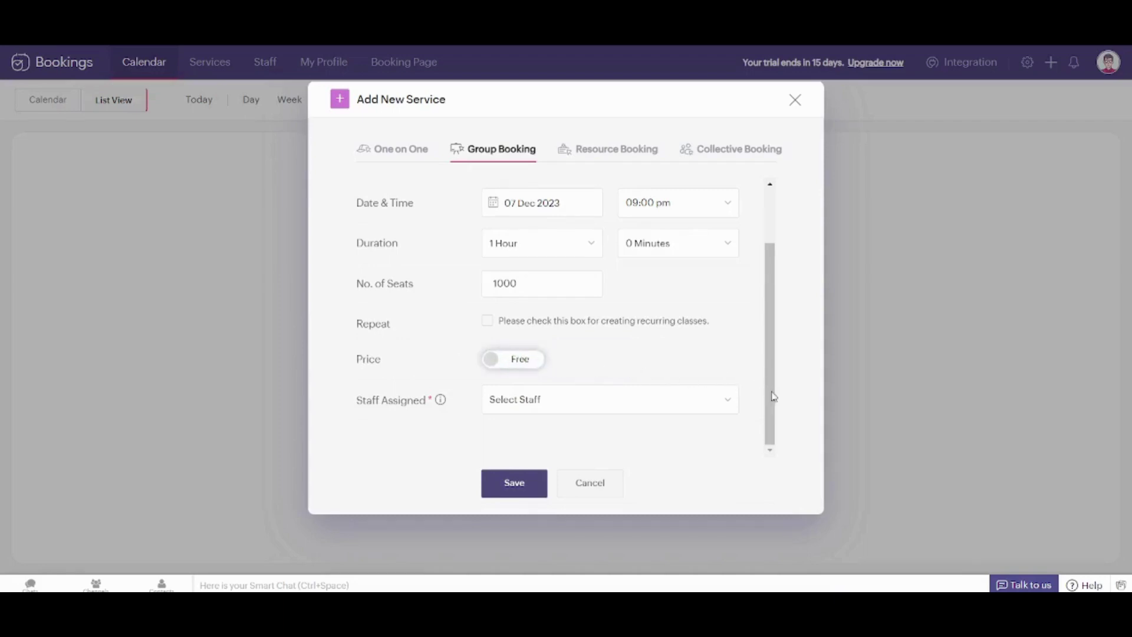
Assign the staff member to the service and save it
left_click(712, 411)
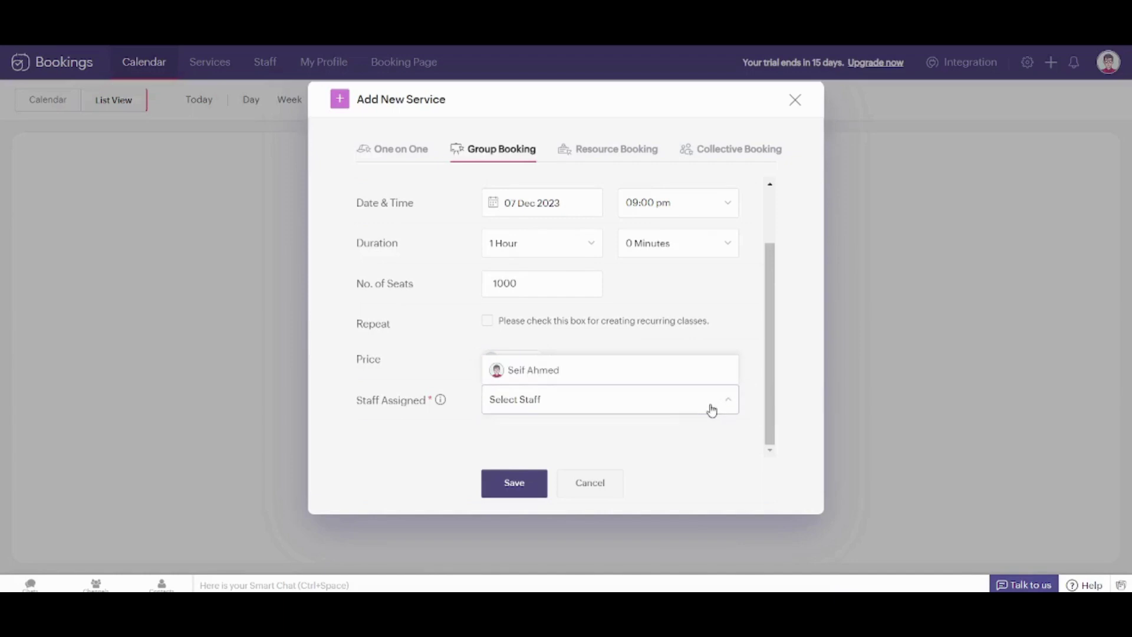
left_click(630, 379)
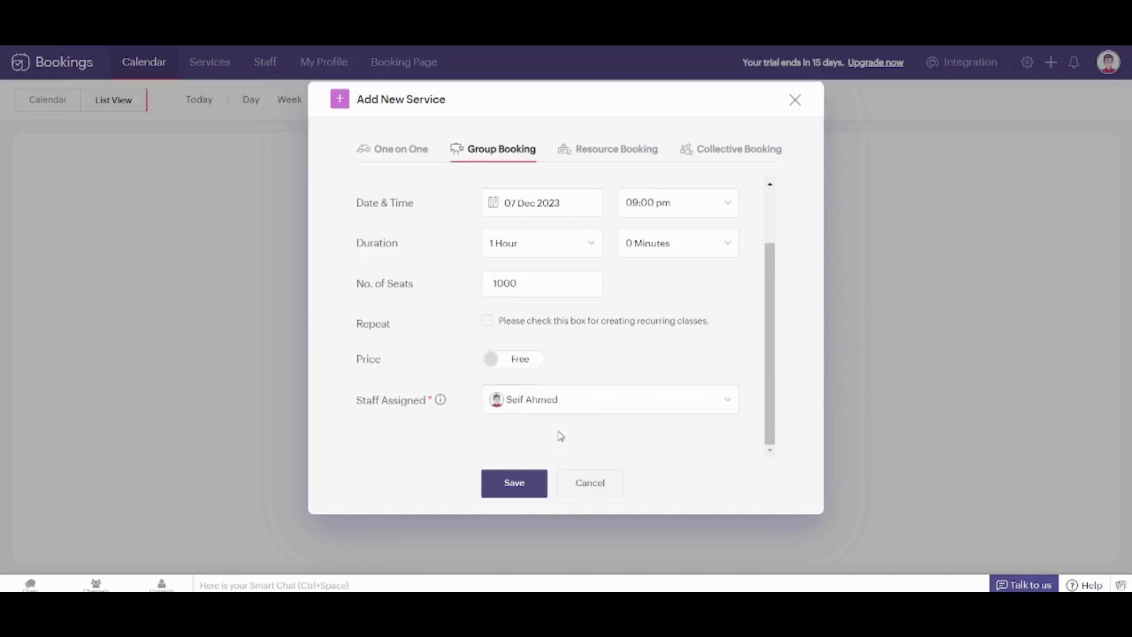
left_click(521, 481)
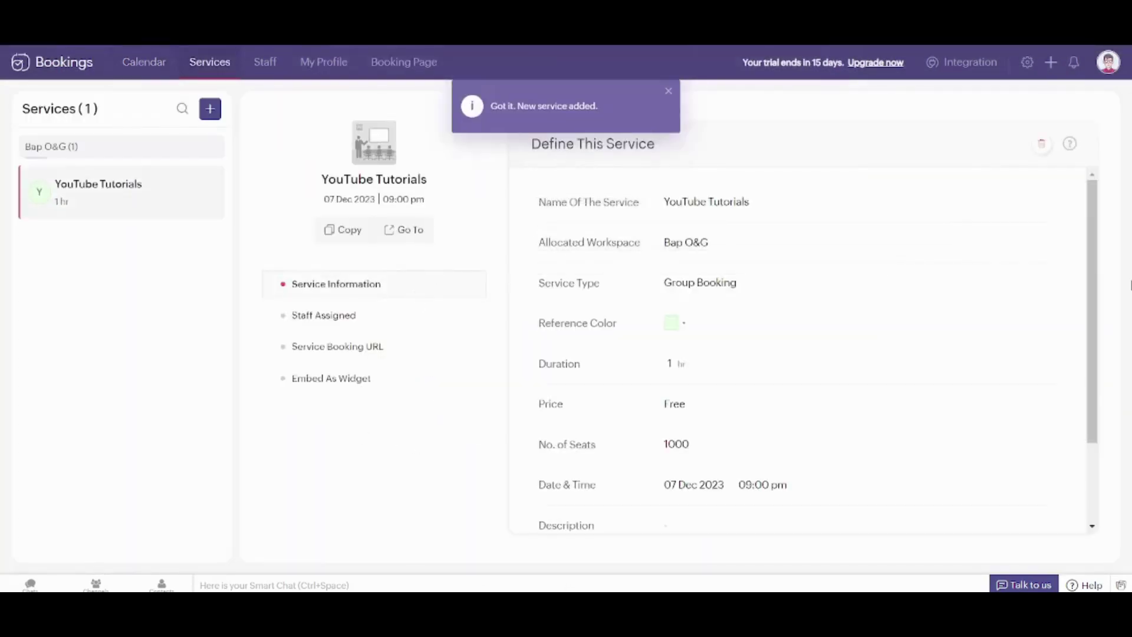
Start a One on One service named 'YouTube shorts' in the Bap O&G workspace
scroll(1097, 277, "down", 4)
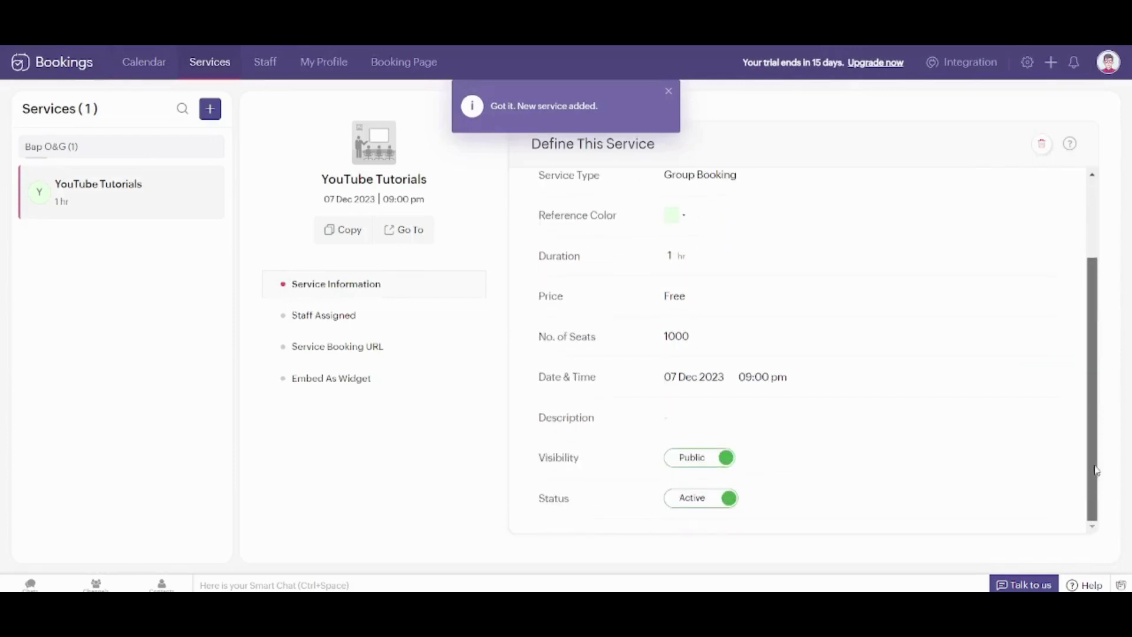
scroll(1054, 148, "up", 4)
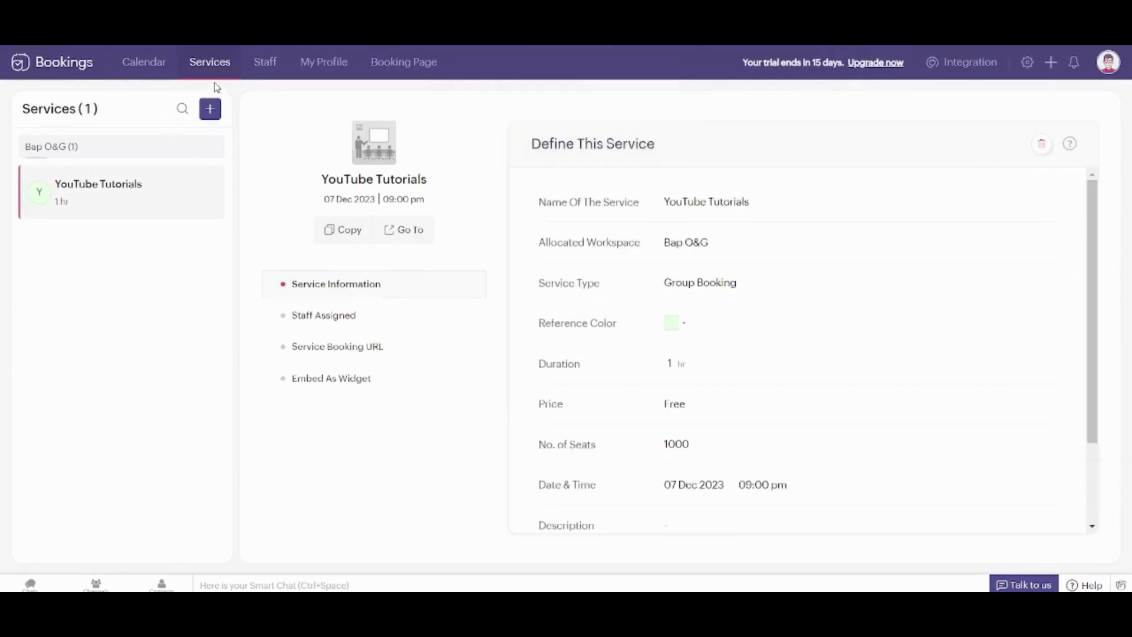
mouse_move(221, 121)
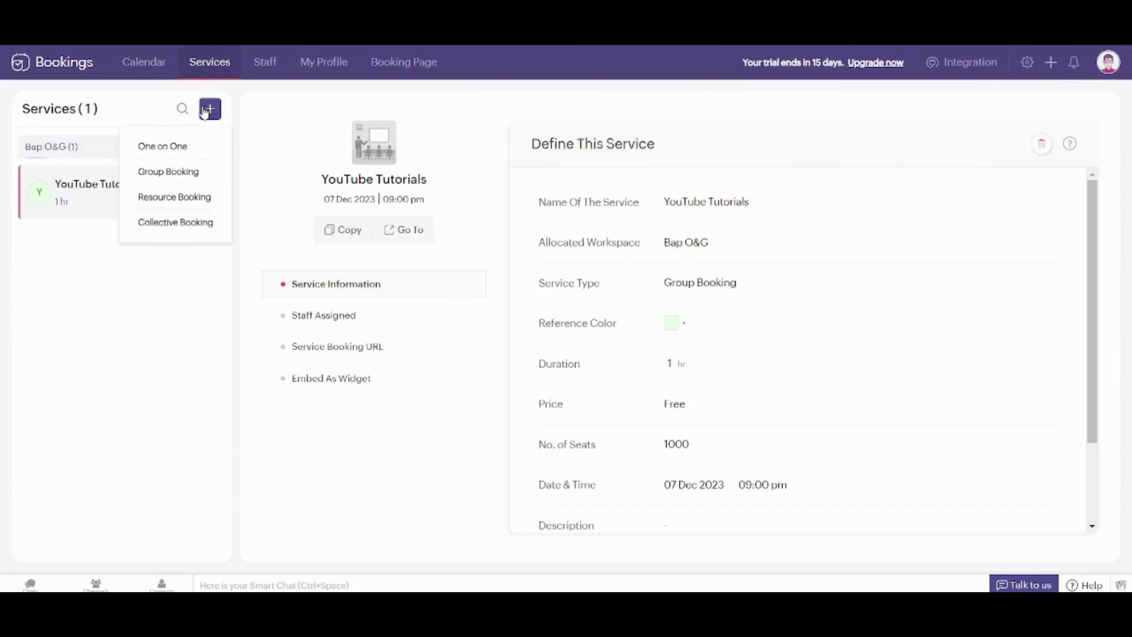
left_click(190, 145)
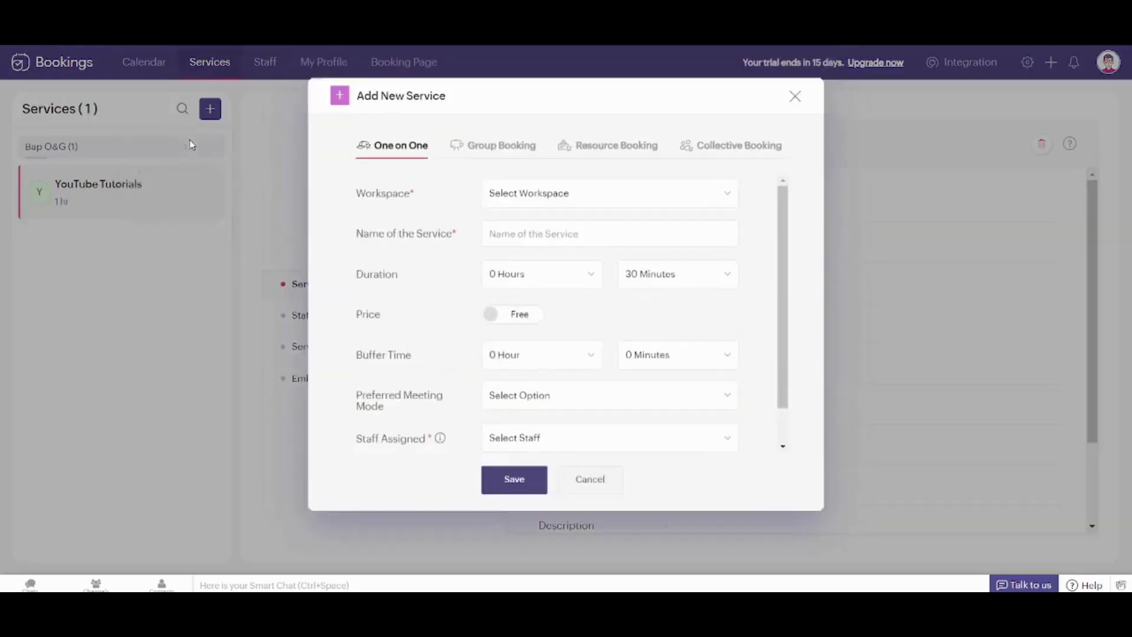
left_click(579, 203)
left_click(569, 227)
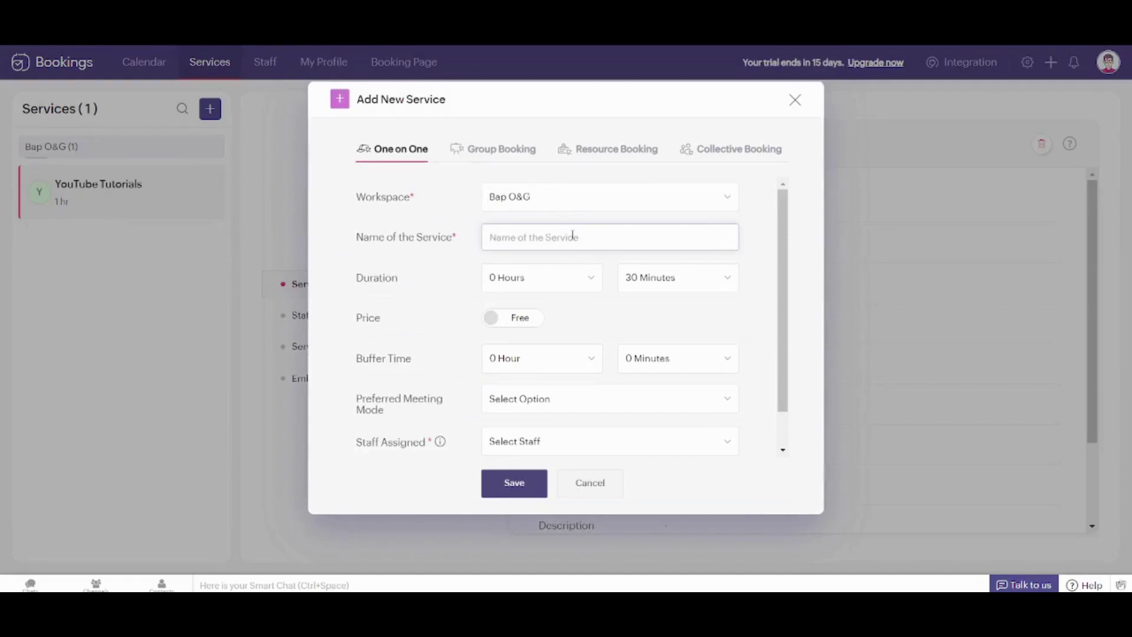
type("YouTube shorts")
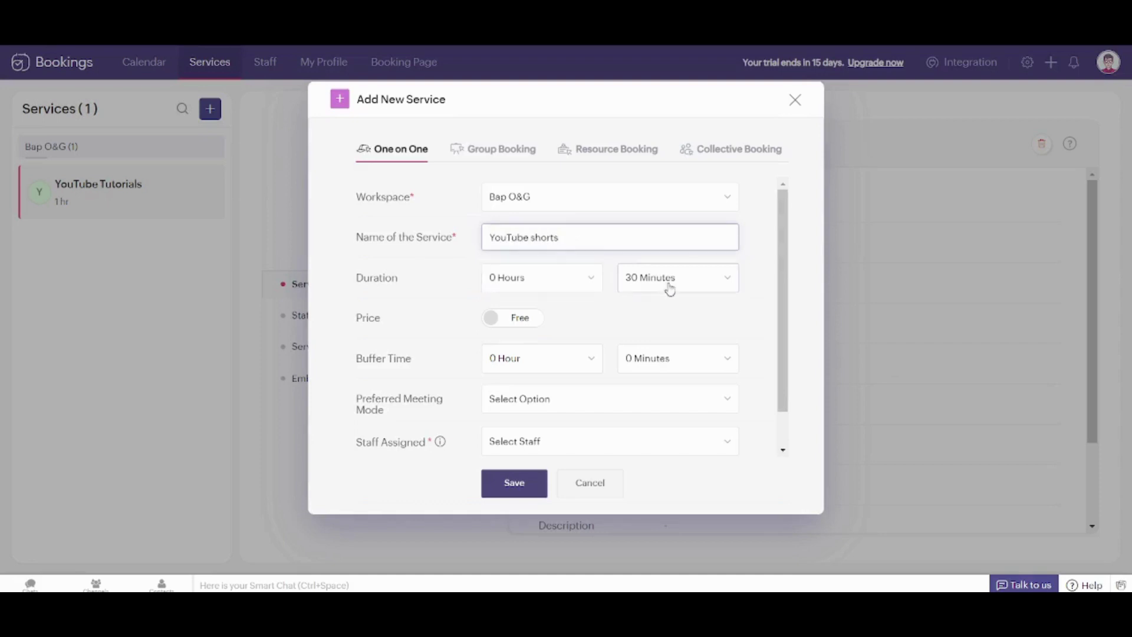
Set the duration to 5 Minutes, assign the staff member, and save the service
left_click(724, 287)
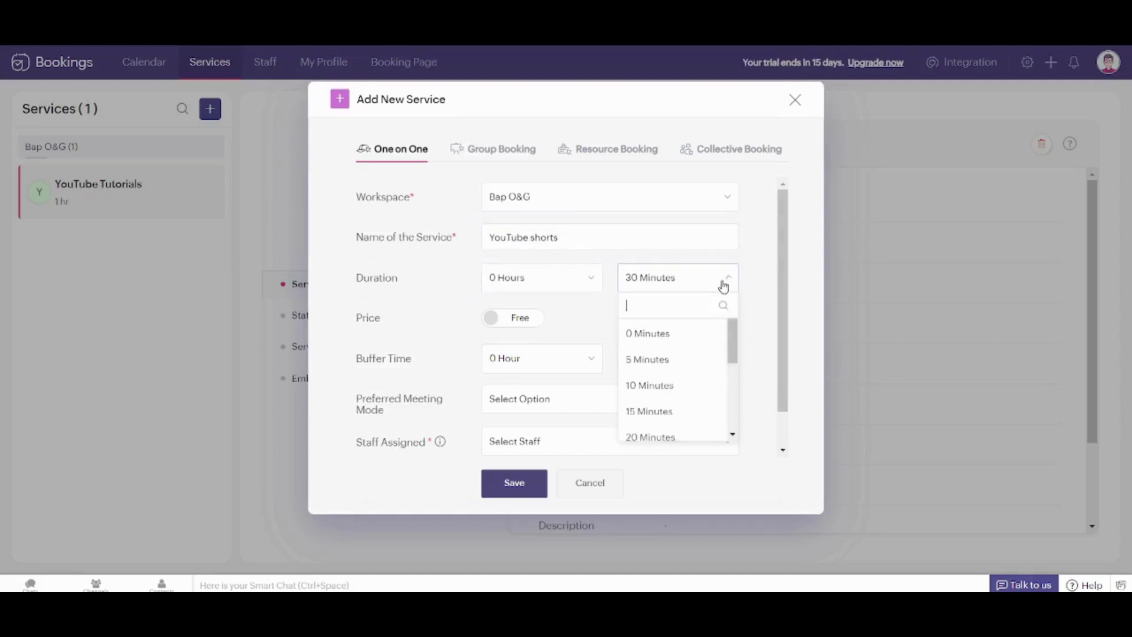
left_click(667, 356)
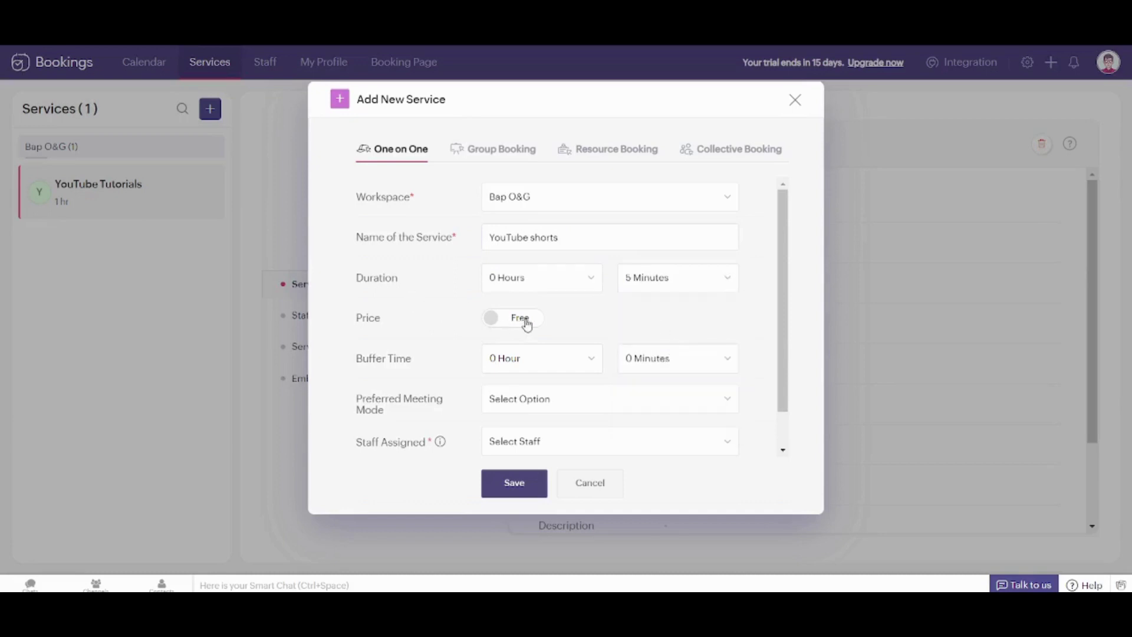
left_click_drag(782, 332, 789, 428)
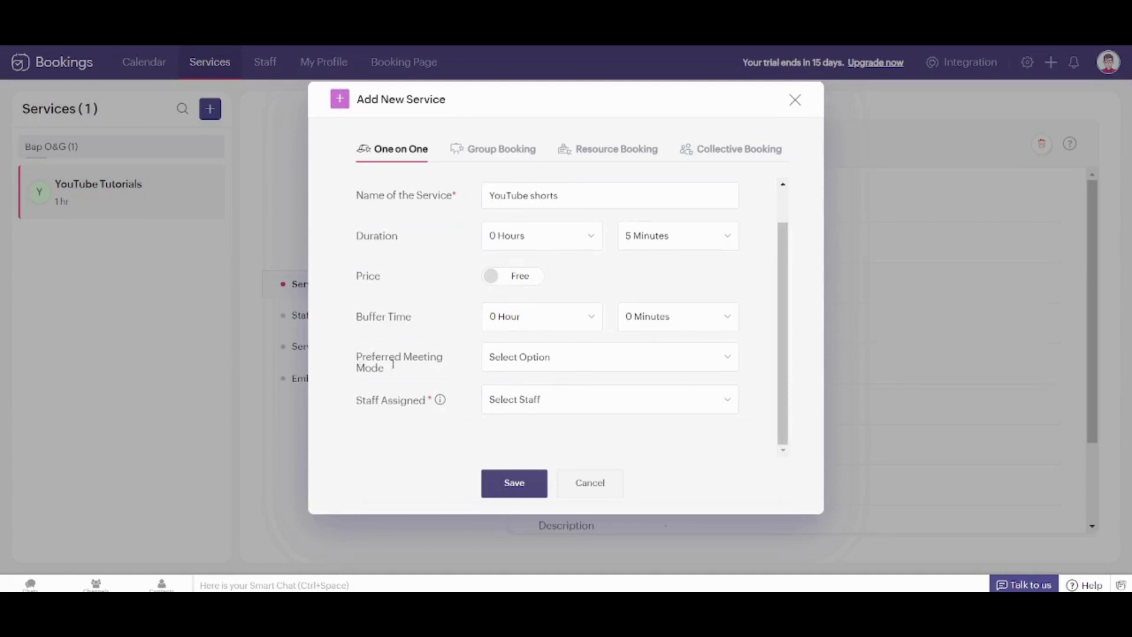
left_click(565, 369)
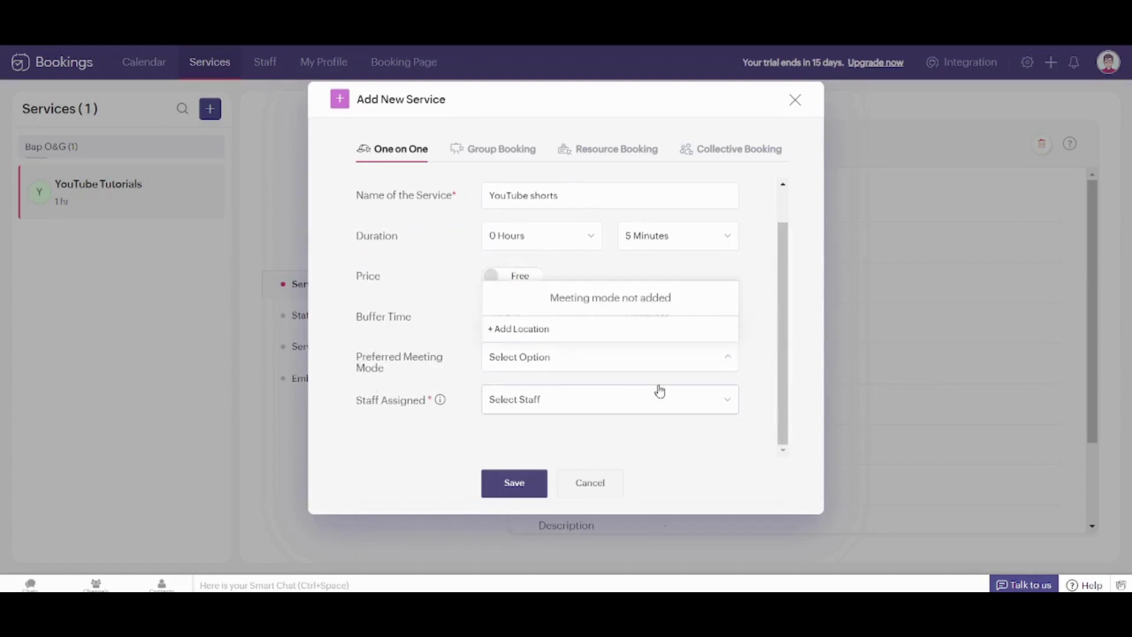
left_click(623, 401)
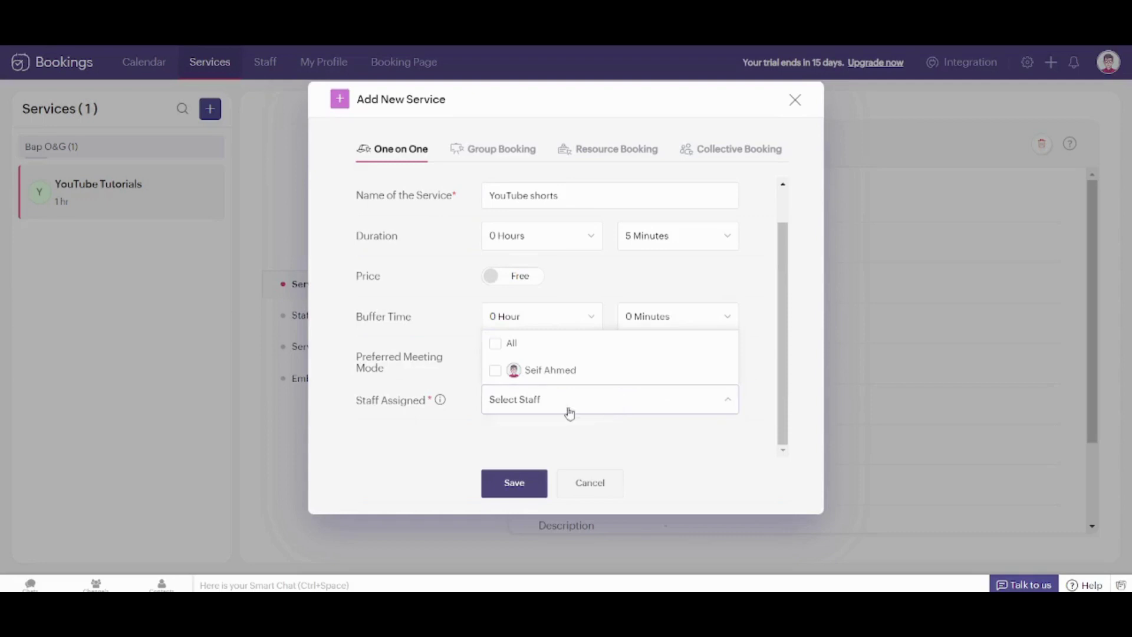
left_click(540, 370)
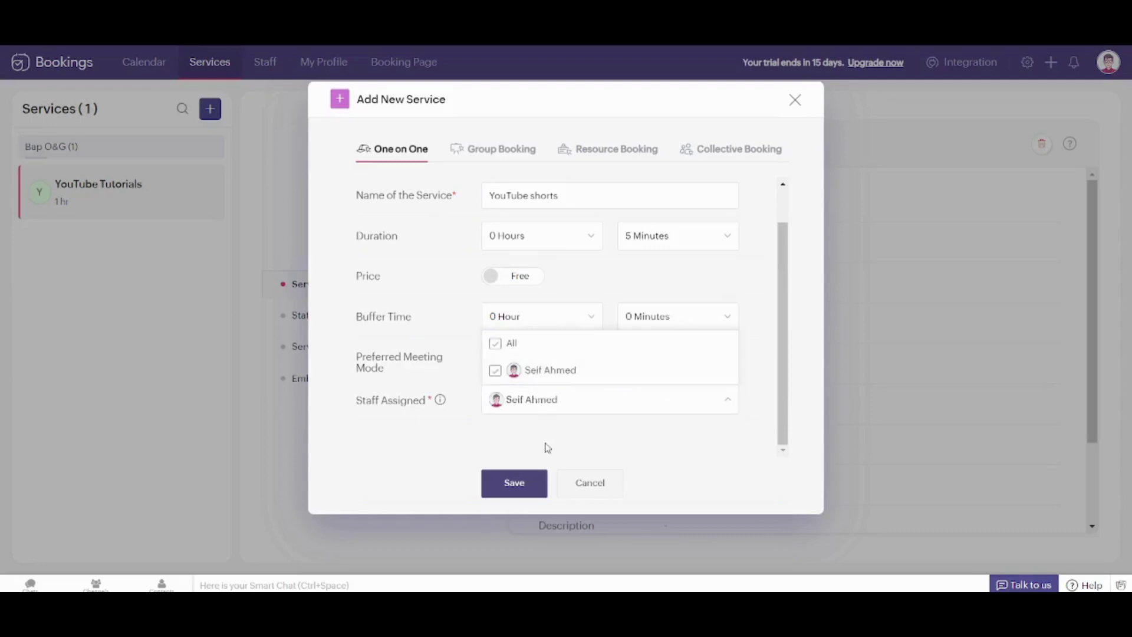
left_click(525, 482)
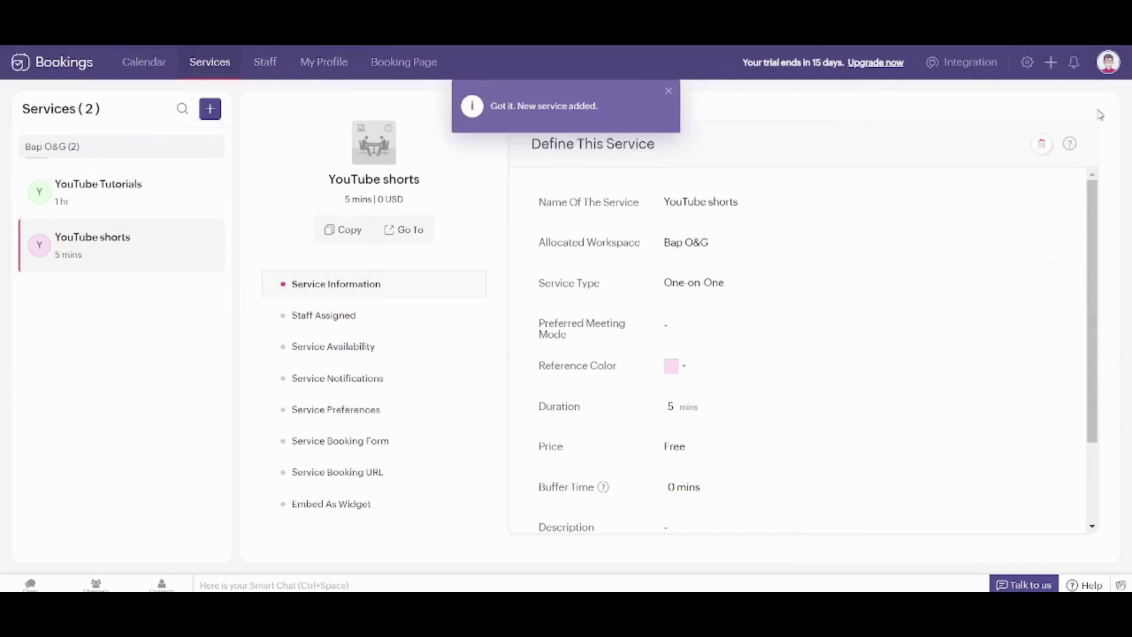
Go to the Staff page and bring up the quick-create menu
left_click(264, 58)
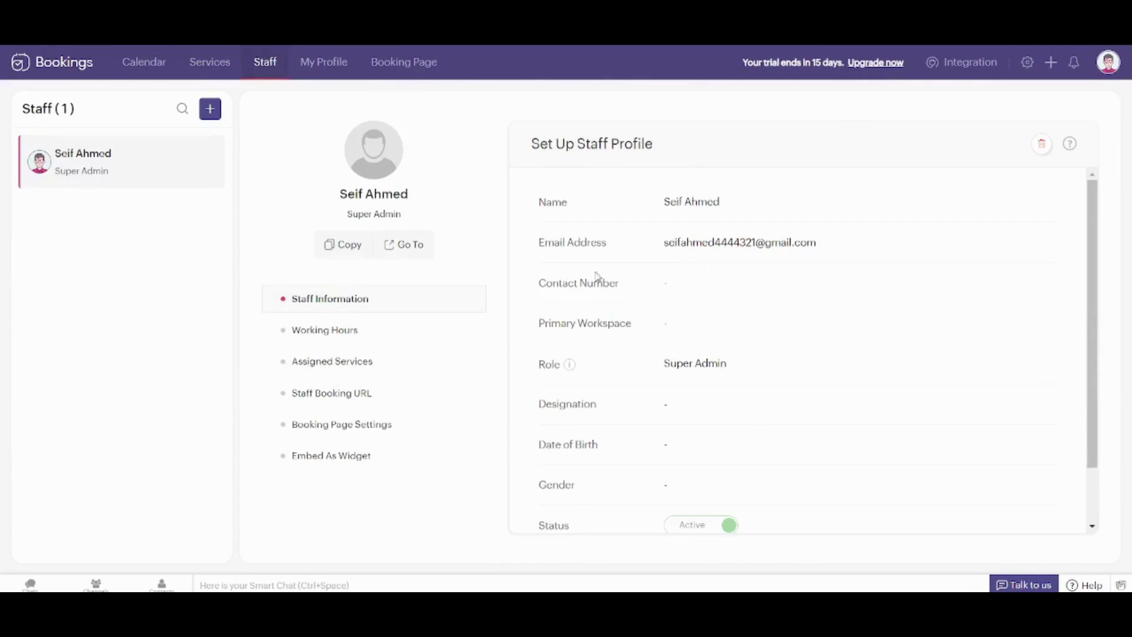
left_click(1052, 71)
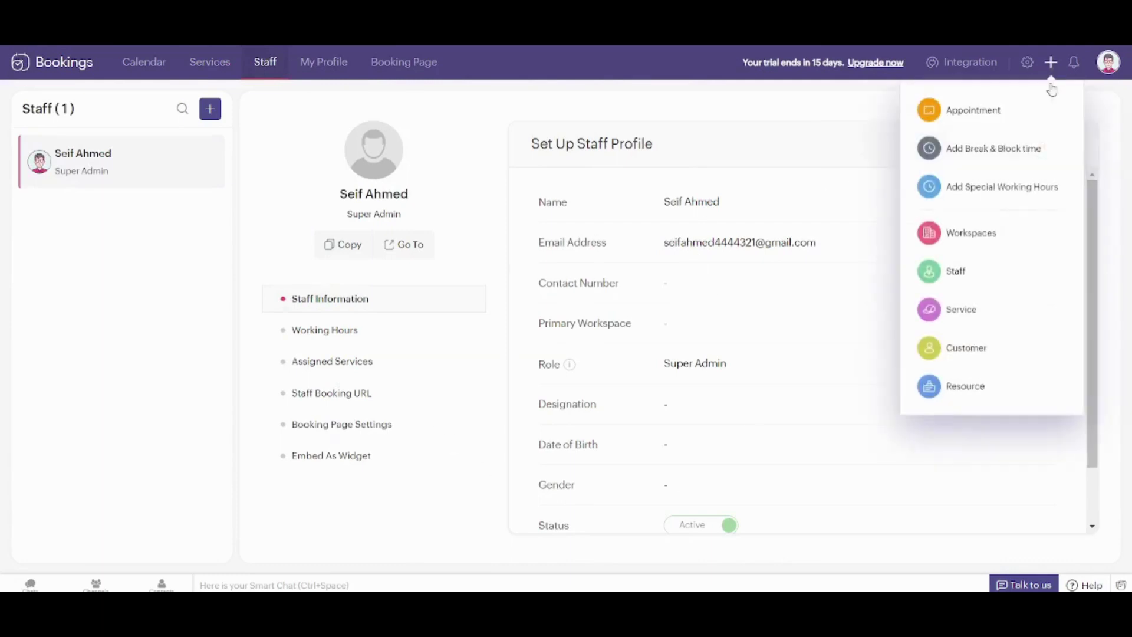
Add a new guest customer with their name and e-mail address and save
left_click(987, 346)
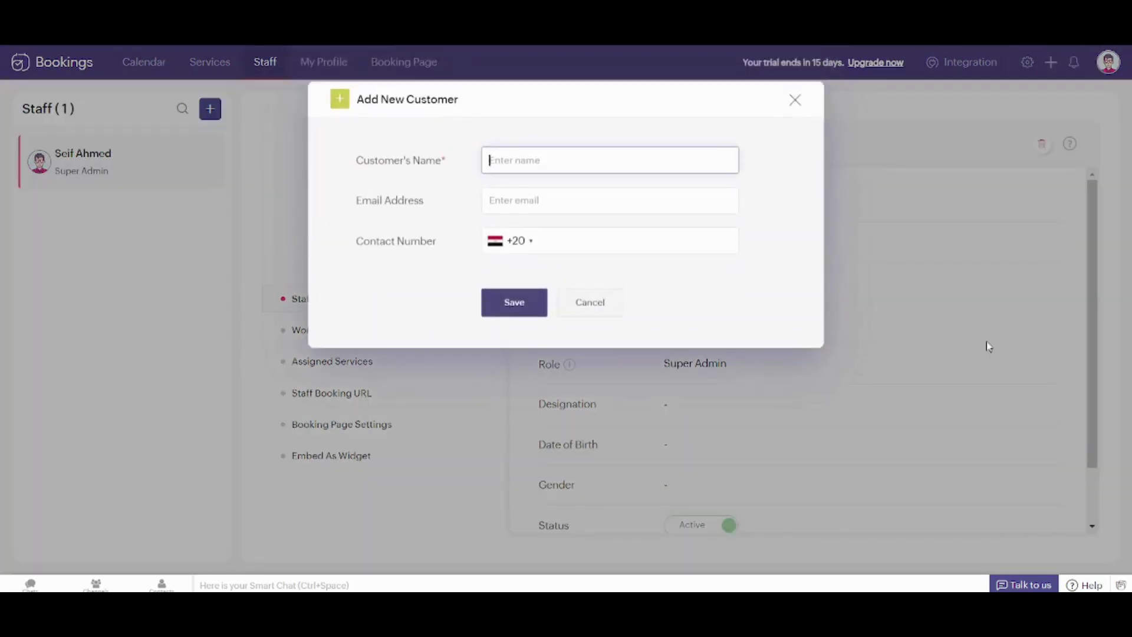
type("Sarah")
left_click(522, 208)
left_click(568, 229)
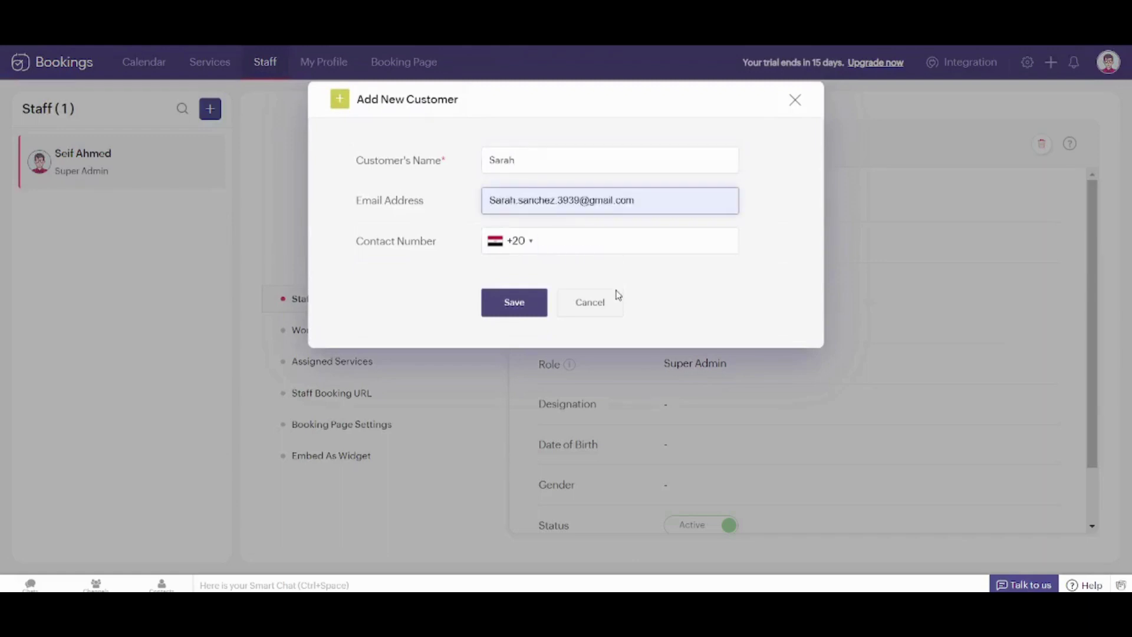
left_click(531, 300)
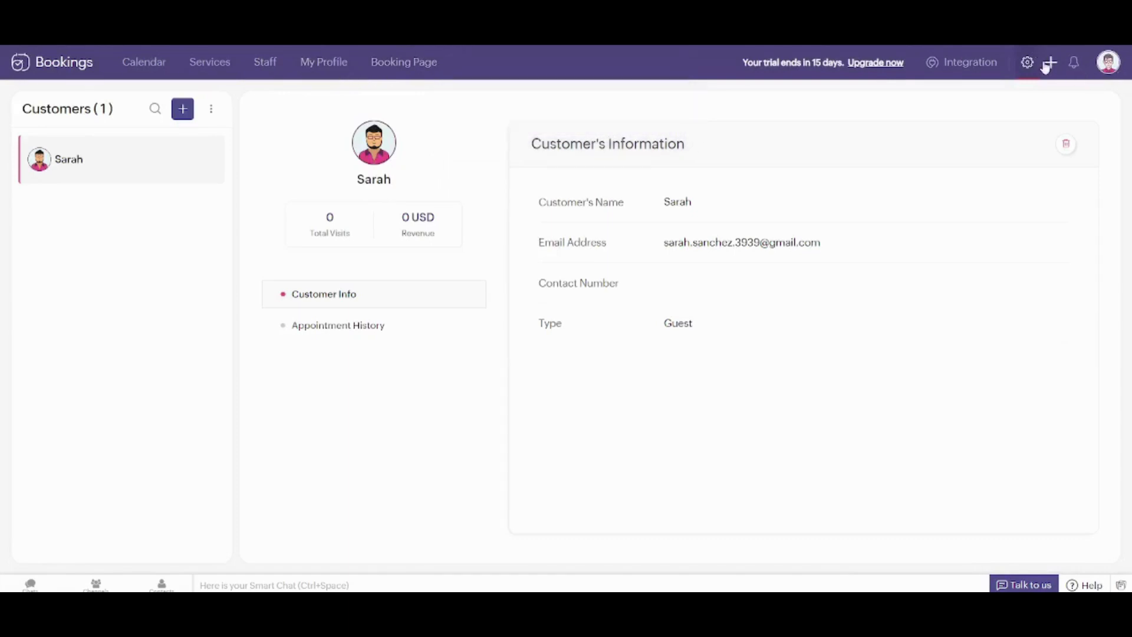
Discard the Add New Staff form twice, then open the existing staff member's profile and scroll it
left_click(1048, 64)
left_click(997, 276)
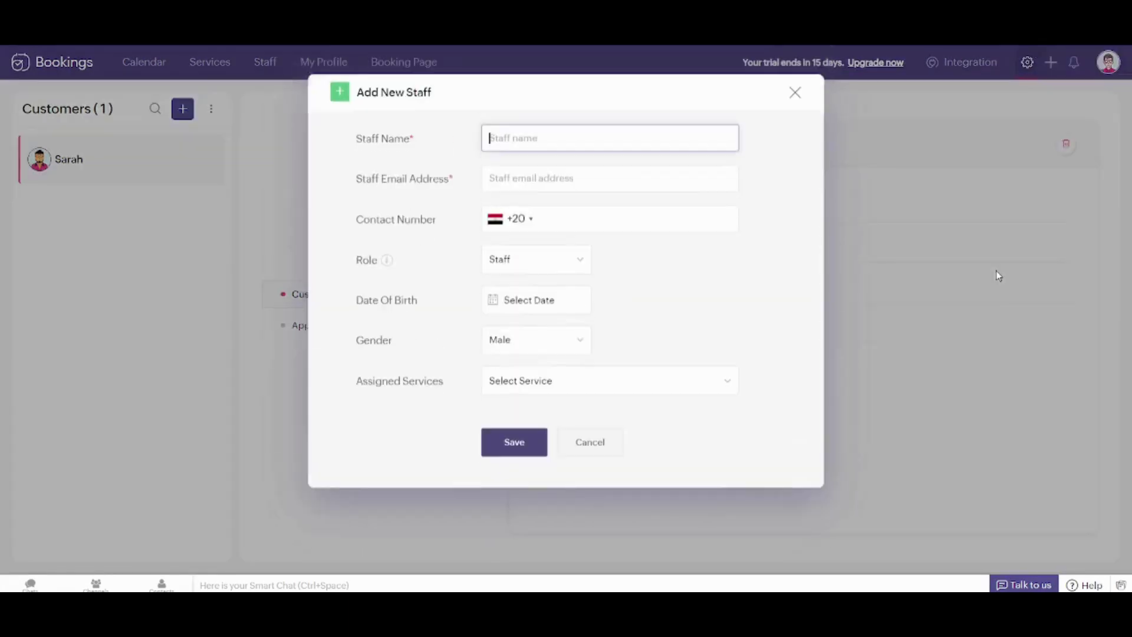
left_click(801, 105)
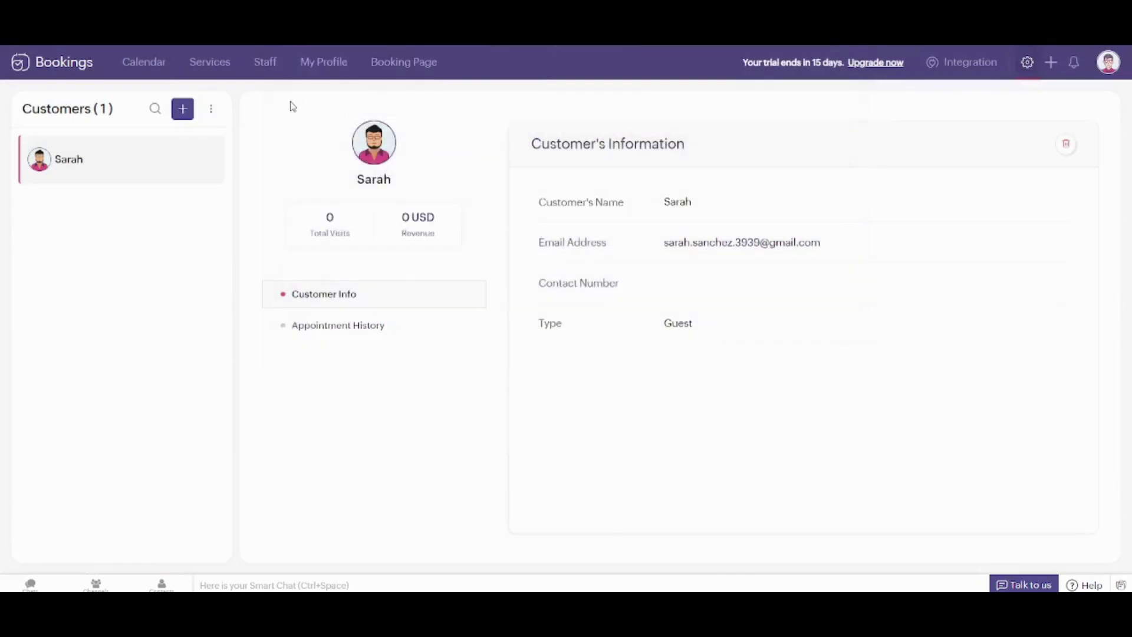
left_click(1050, 62)
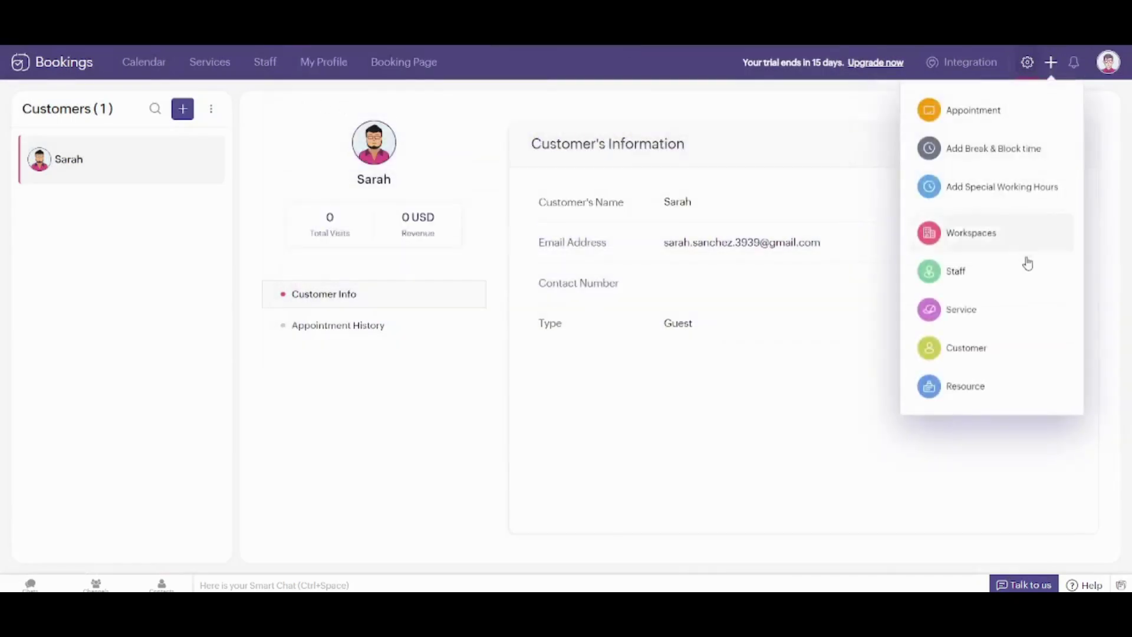
left_click(967, 281)
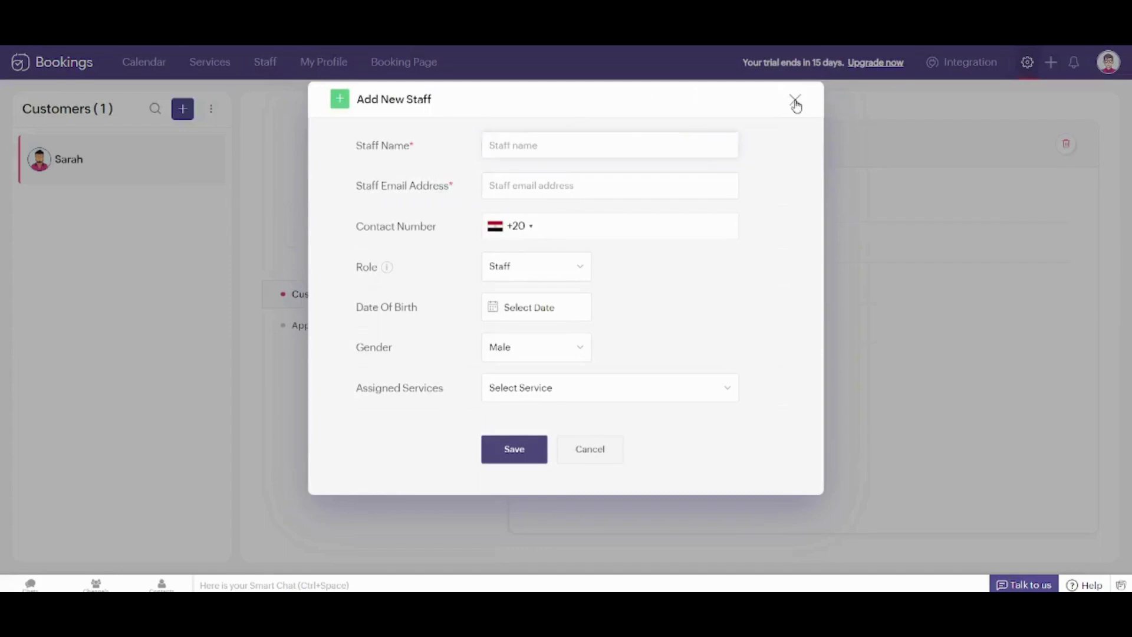
left_click(796, 101)
left_click(265, 61)
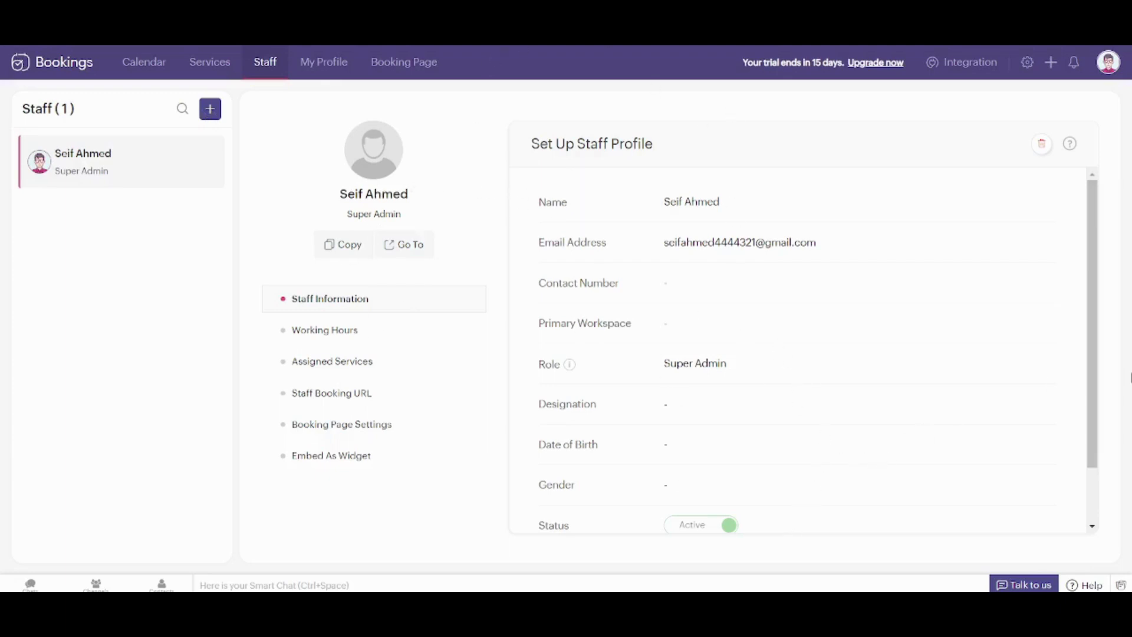
scroll(1097, 342, "down", 2)
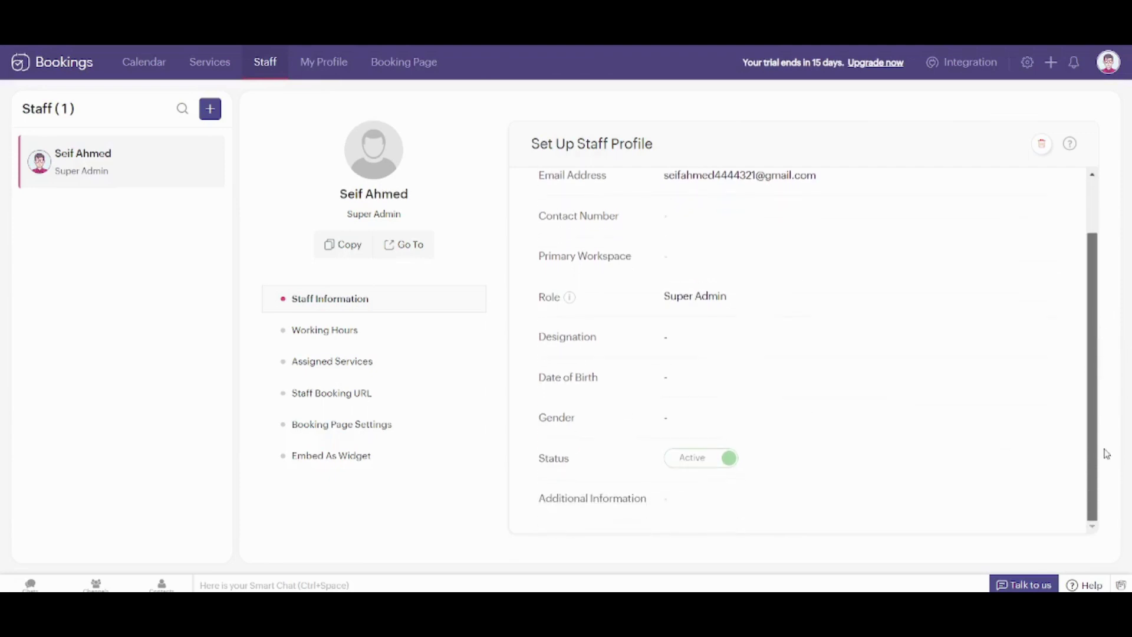
Review Working Hours: 09:00 am–06:00 pm weekdays, Saturday and Sunday not available
left_click(325, 332)
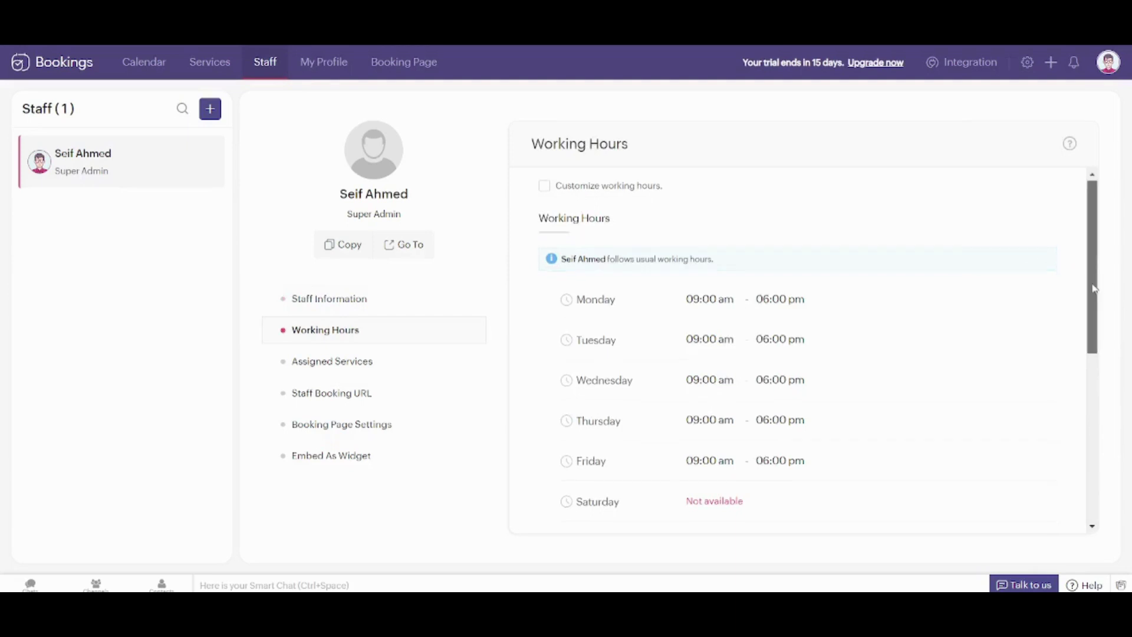
left_click_drag(1094, 286, 1102, 358)
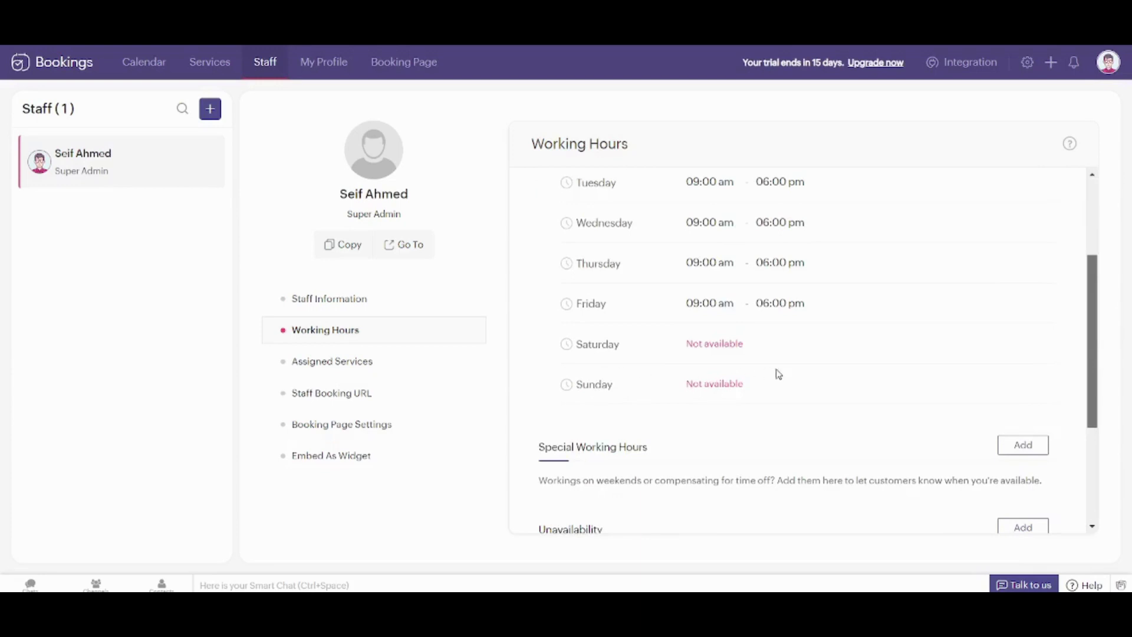
left_click_drag(1093, 332, 1078, 274)
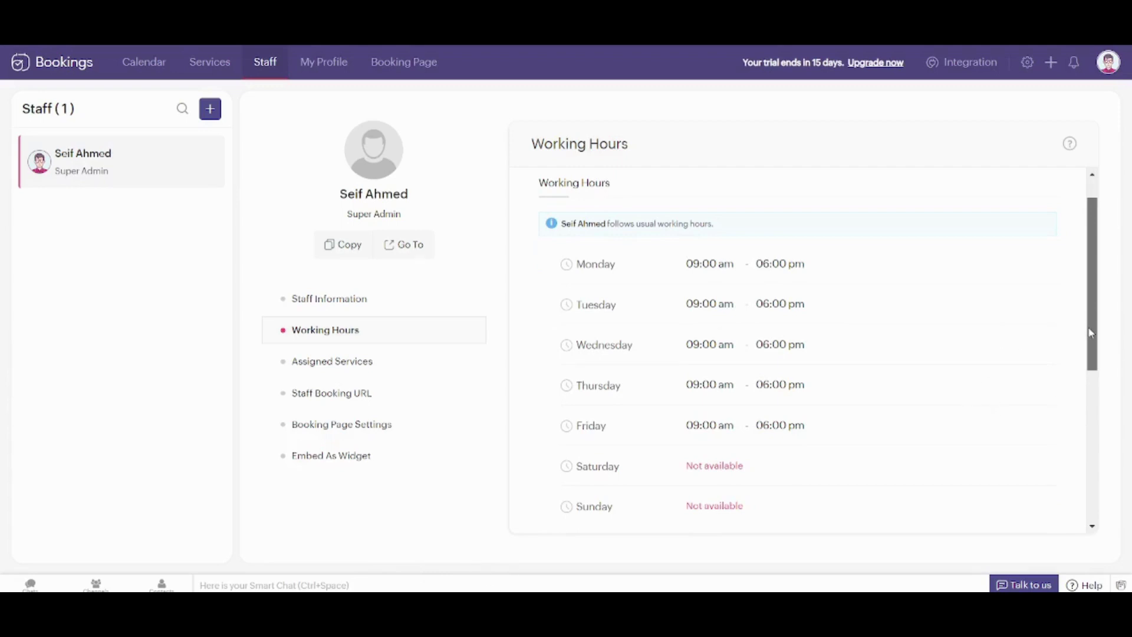
left_click_drag(1091, 333, 1130, 484)
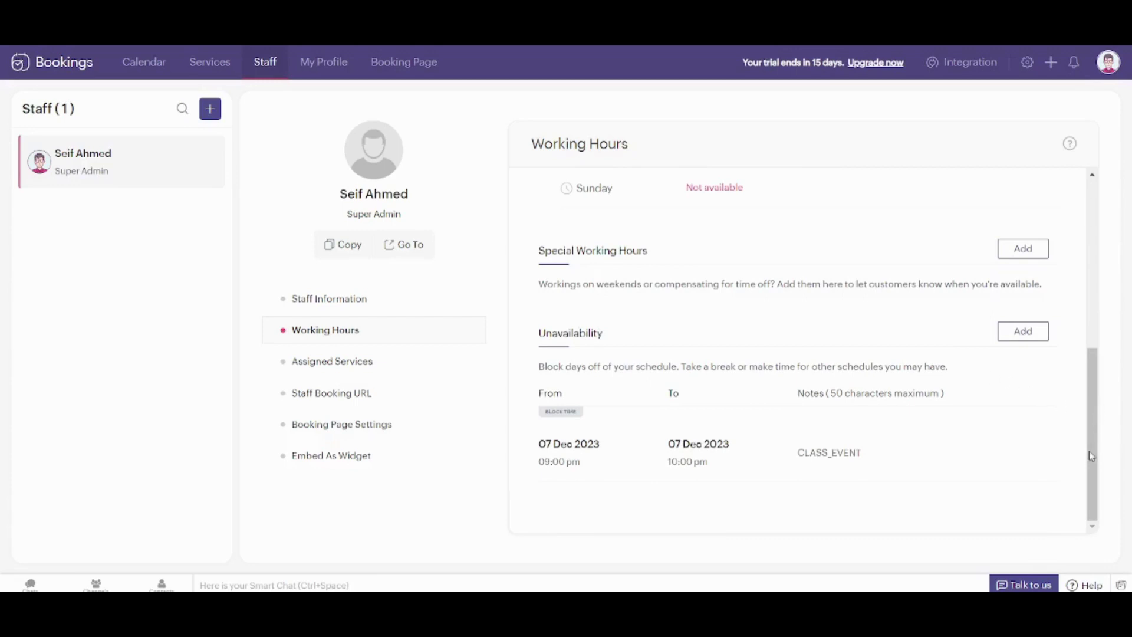
left_click_drag(1092, 459, 1039, 280)
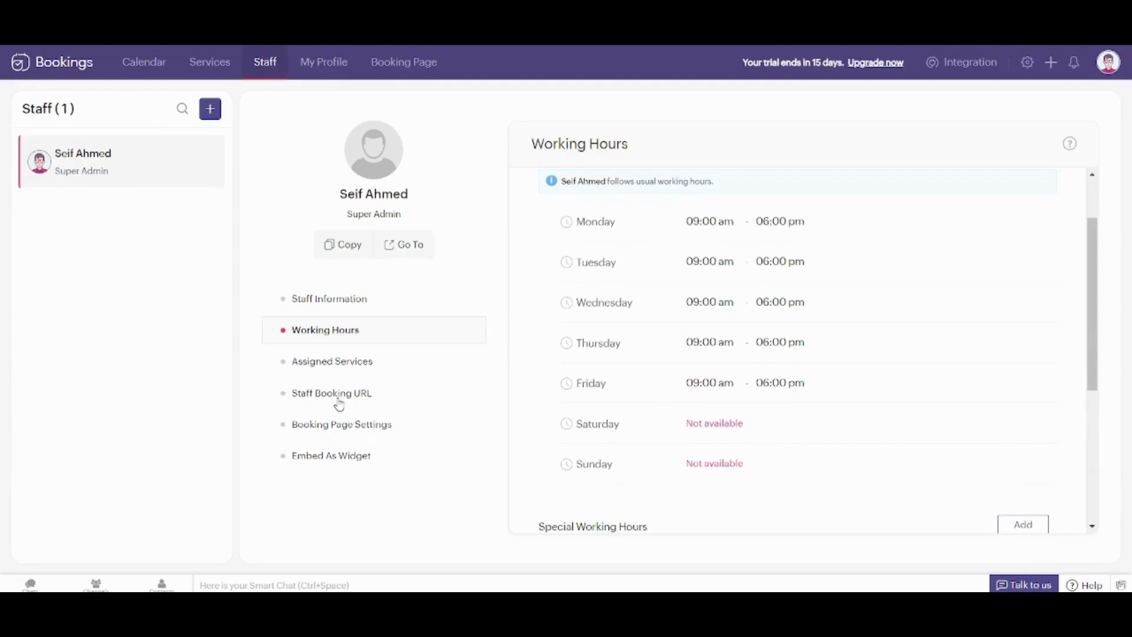
View the staff's booking link, then open Booking Page Settings at the page elements panel
left_click(339, 405)
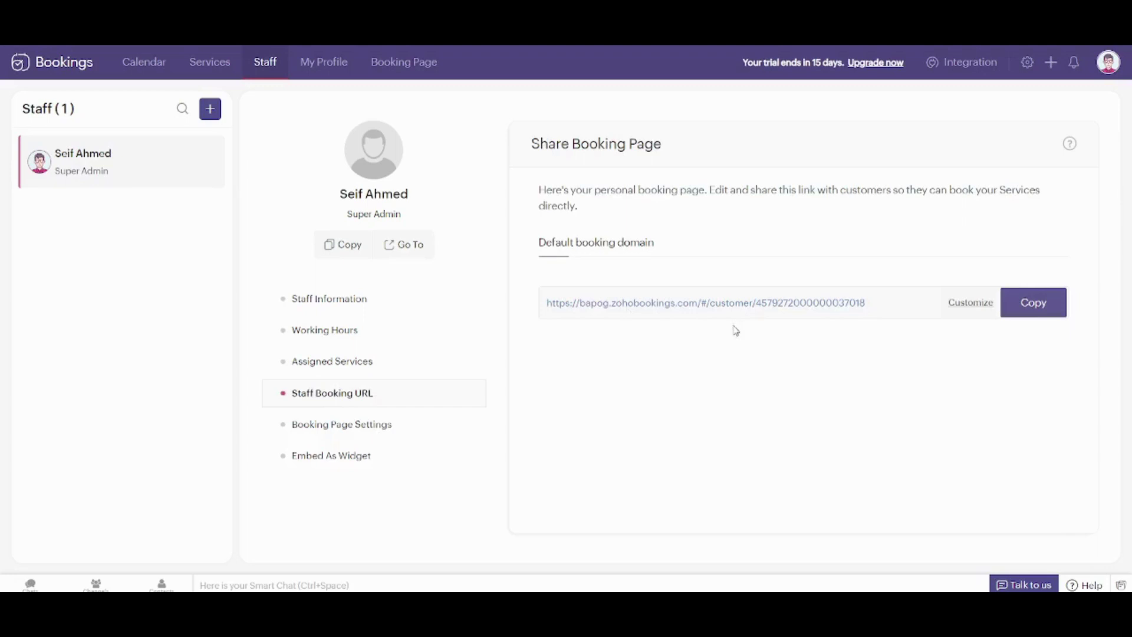
left_click(359, 427)
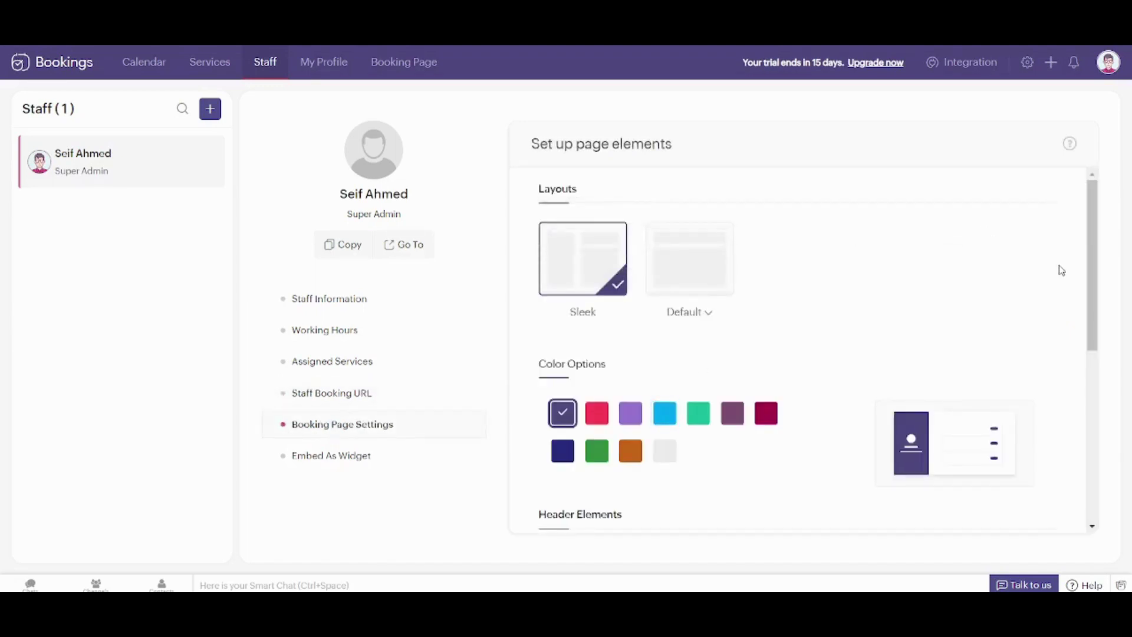
left_click_drag(1092, 270, 1097, 283)
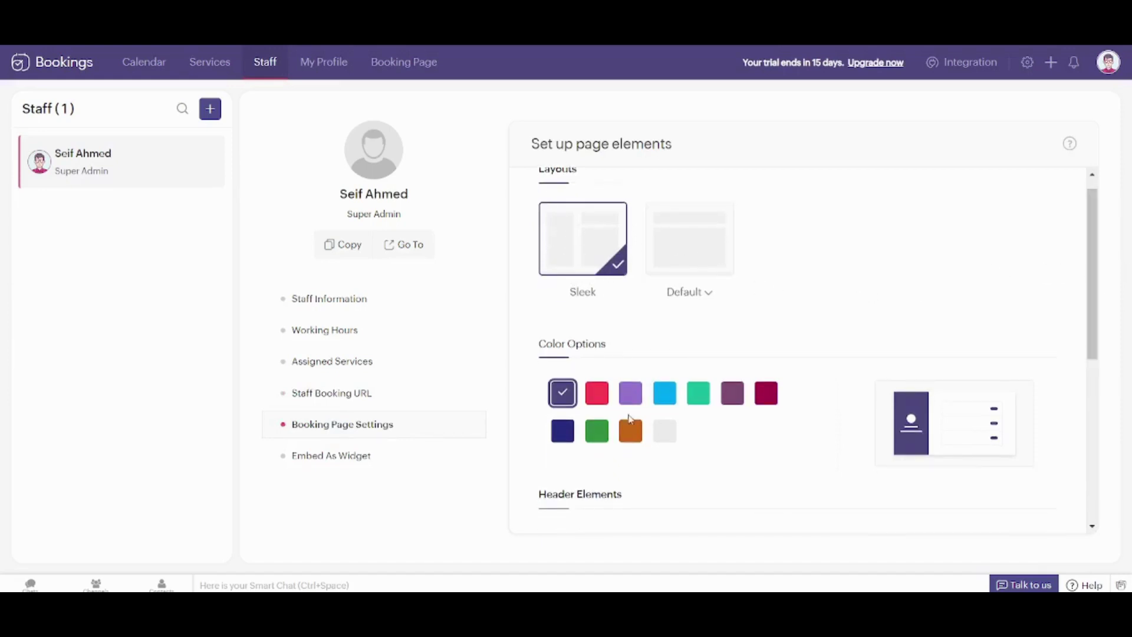
Apply the red colour scheme and upload the cropped oil-drop logo to the header
left_click(597, 393)
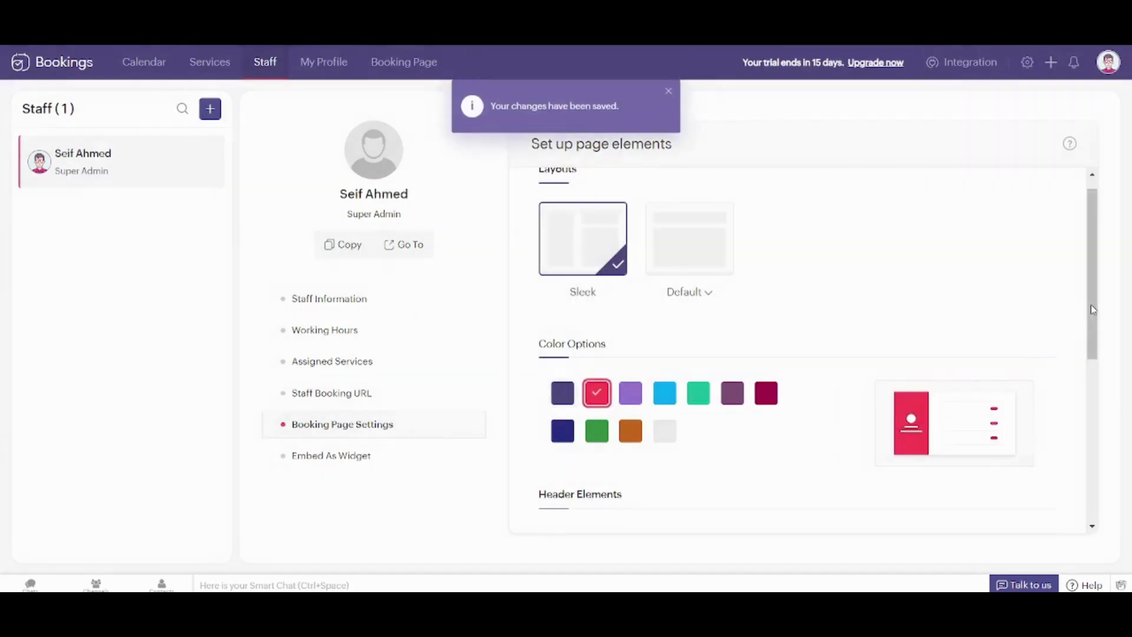
left_click_drag(1092, 305, 1114, 438)
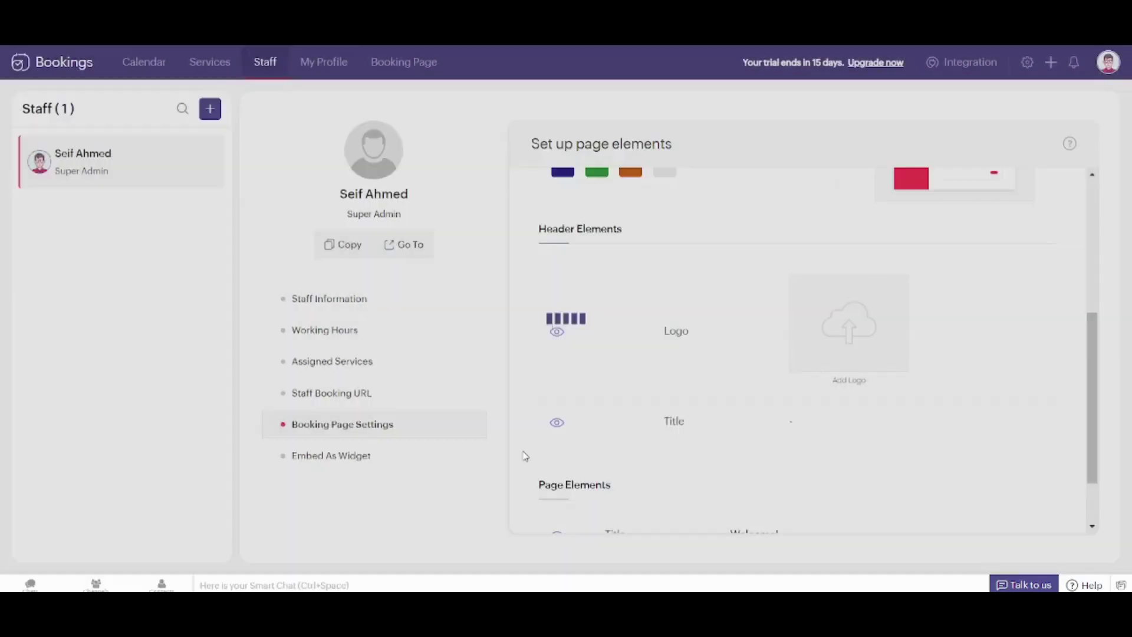
left_click(527, 460)
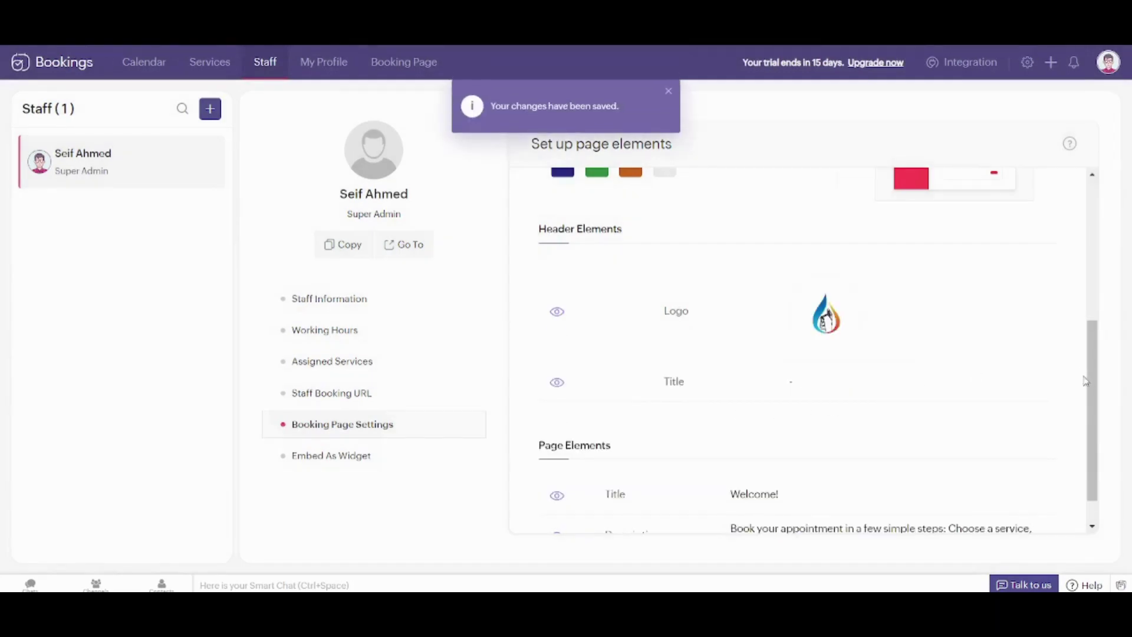
Set the booking page header title to 'My Services'
scroll(1094, 391, "down", 1)
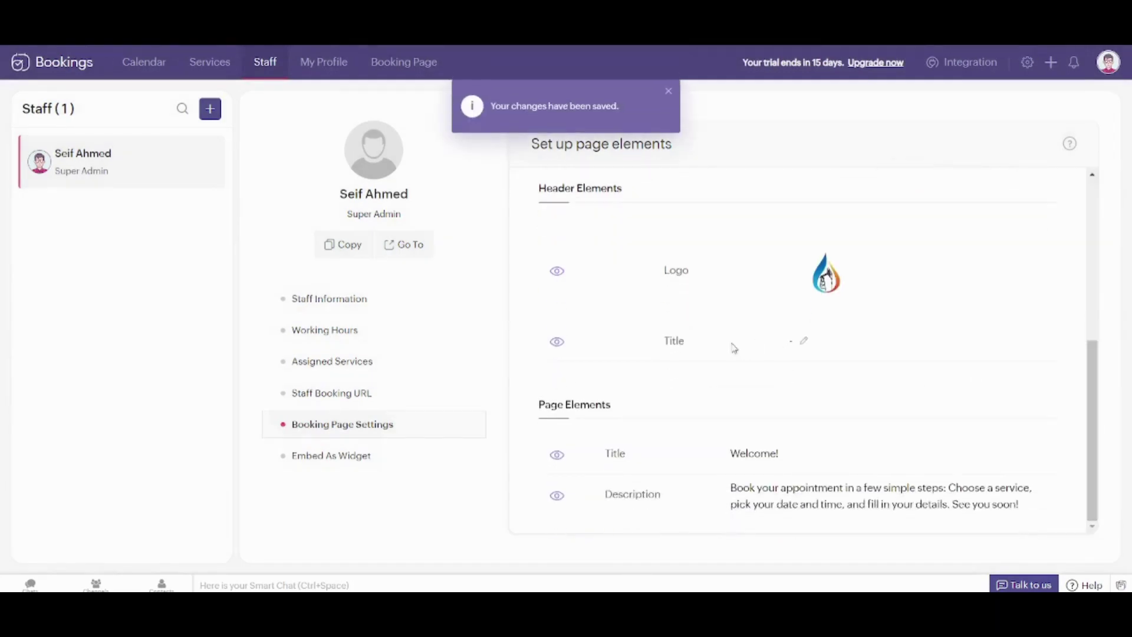
left_click(803, 341)
type("My")
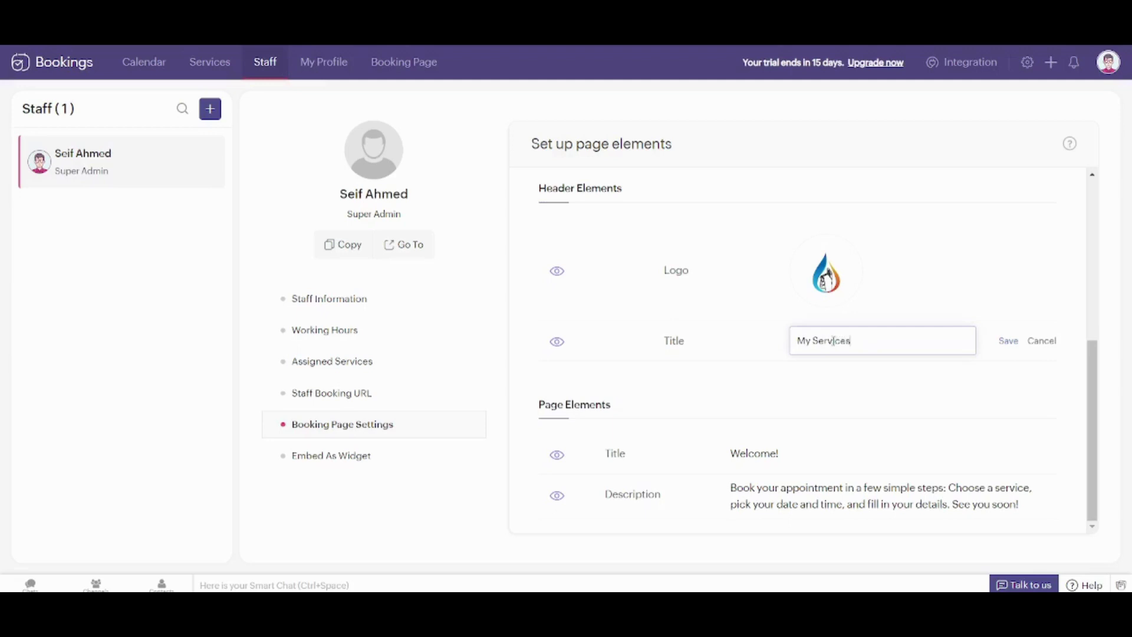
type(" Services")
left_click(1008, 341)
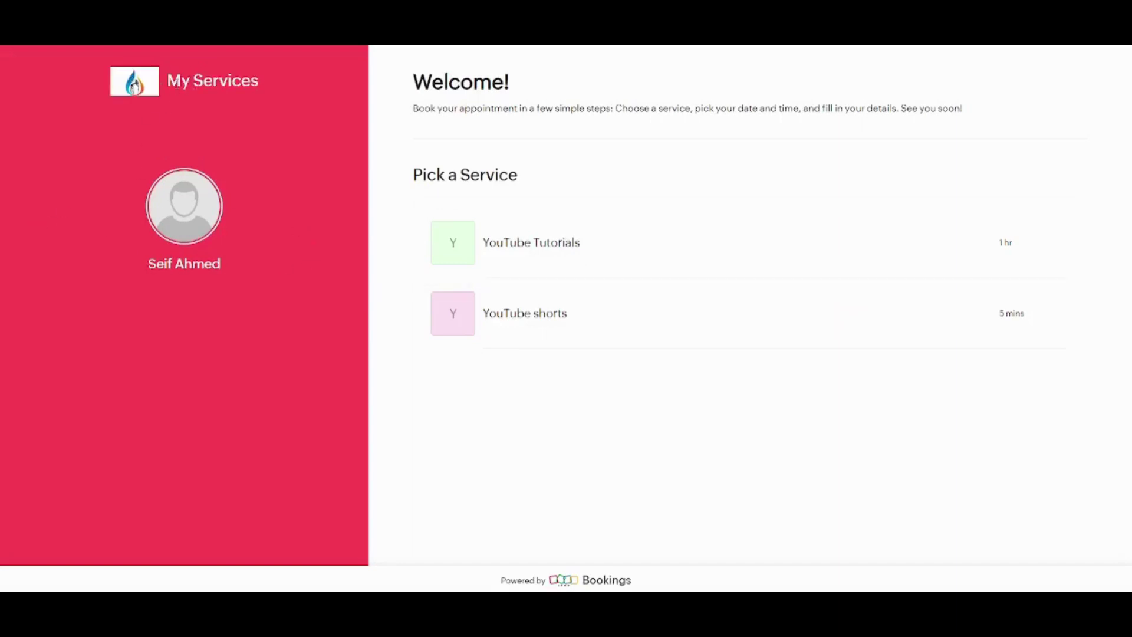
Review the live booking page's services and pick YouTube Tutorials for 07 Dec 2023, 09:00 pm
left_click_drag(180, 80, 267, 97)
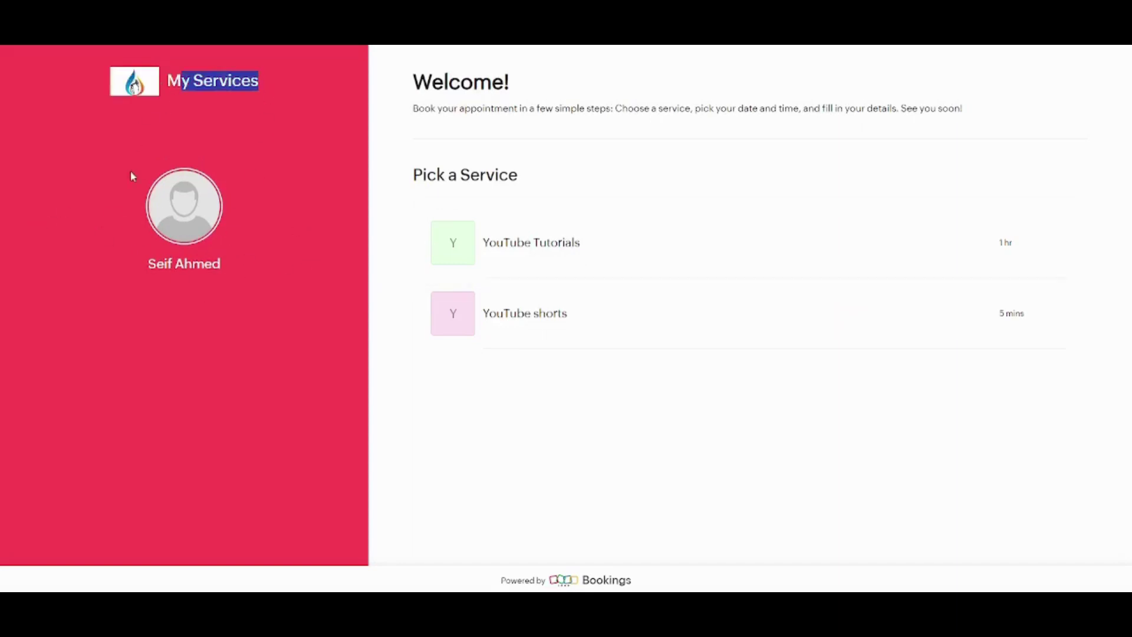
left_click(229, 208)
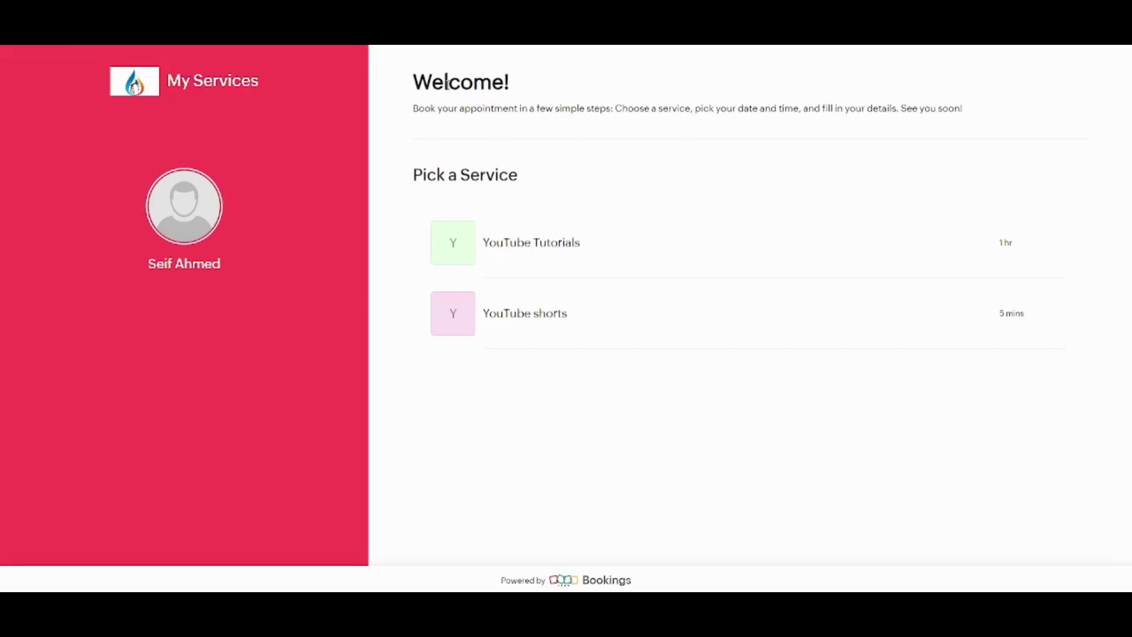
left_click_drag(446, 83, 539, 109)
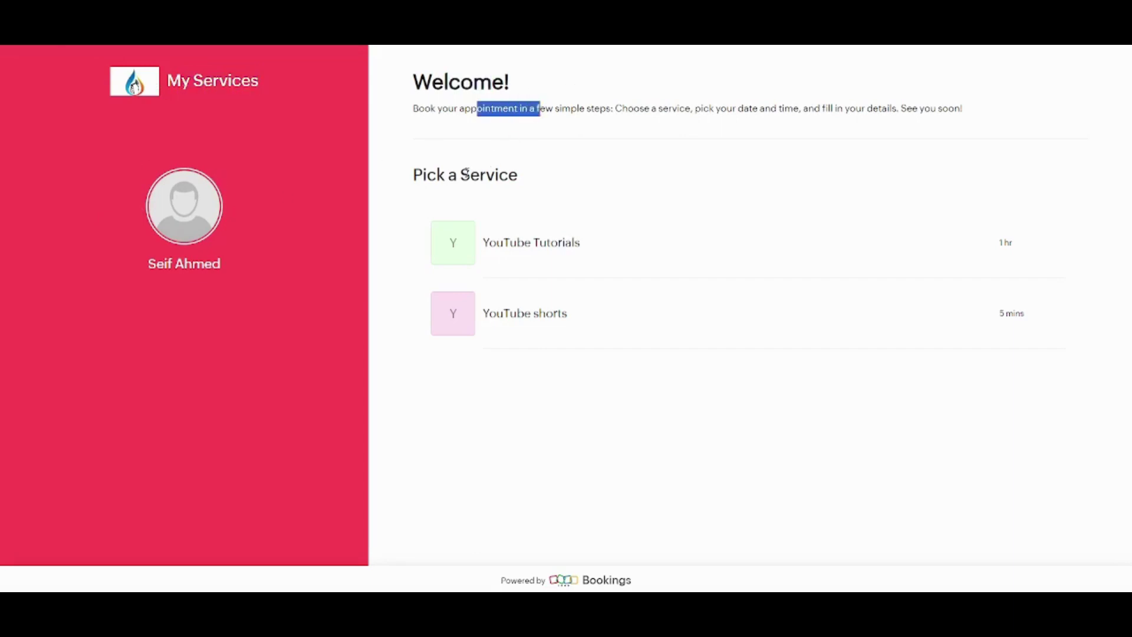
left_click_drag(504, 245, 596, 261)
left_click(597, 262)
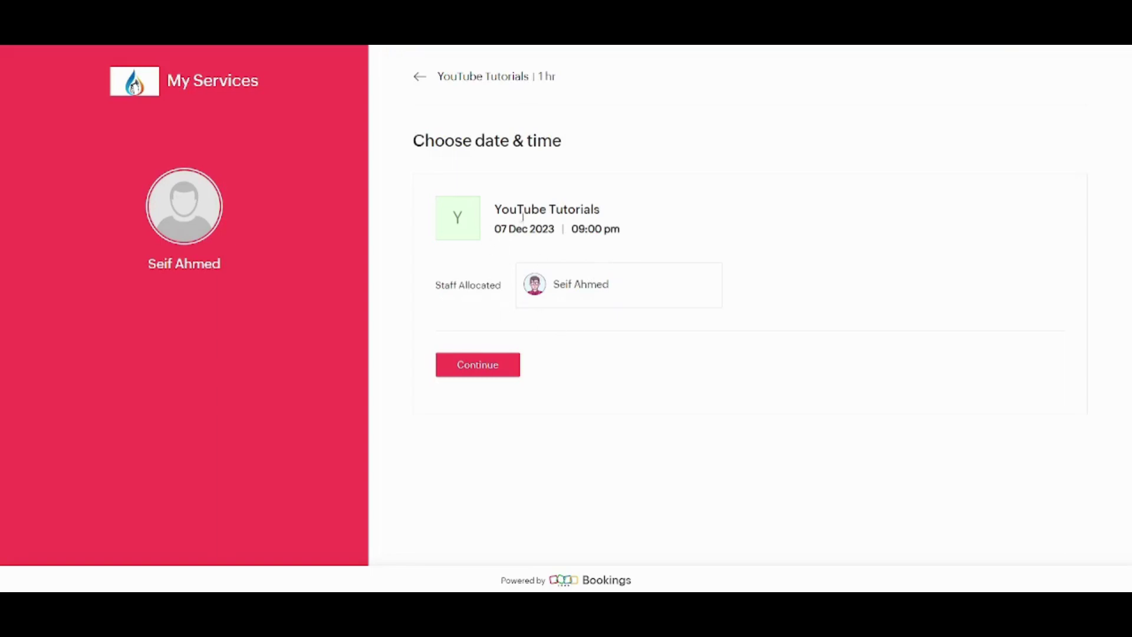
Confirm the 07 Dec 2023, 09:00 pm slot and continue to the customer details form
left_click_drag(500, 229, 630, 230)
left_click(572, 230)
left_click(489, 364)
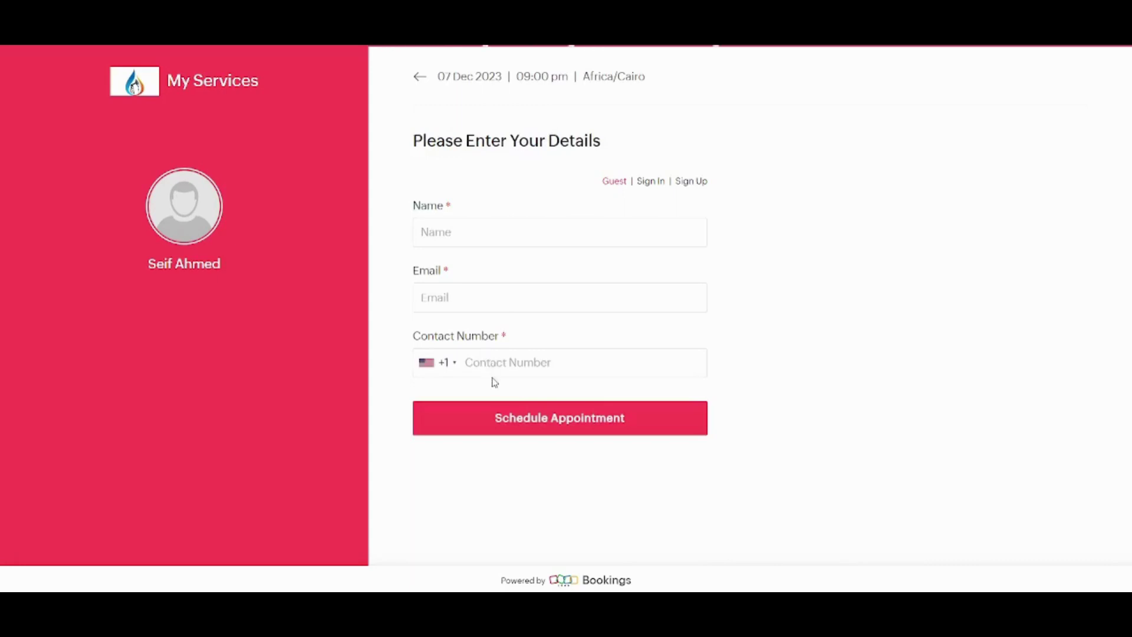
Enter the customer's name, e-mail and contact number, then schedule the appointment
left_click(466, 231)
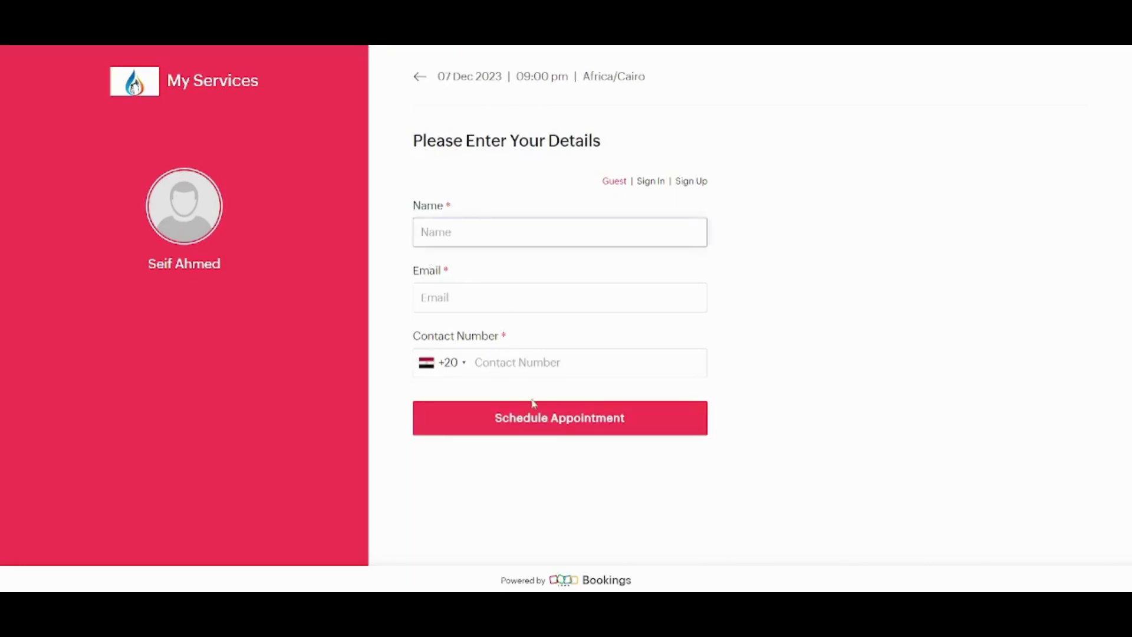
type("S")
left_click(664, 280)
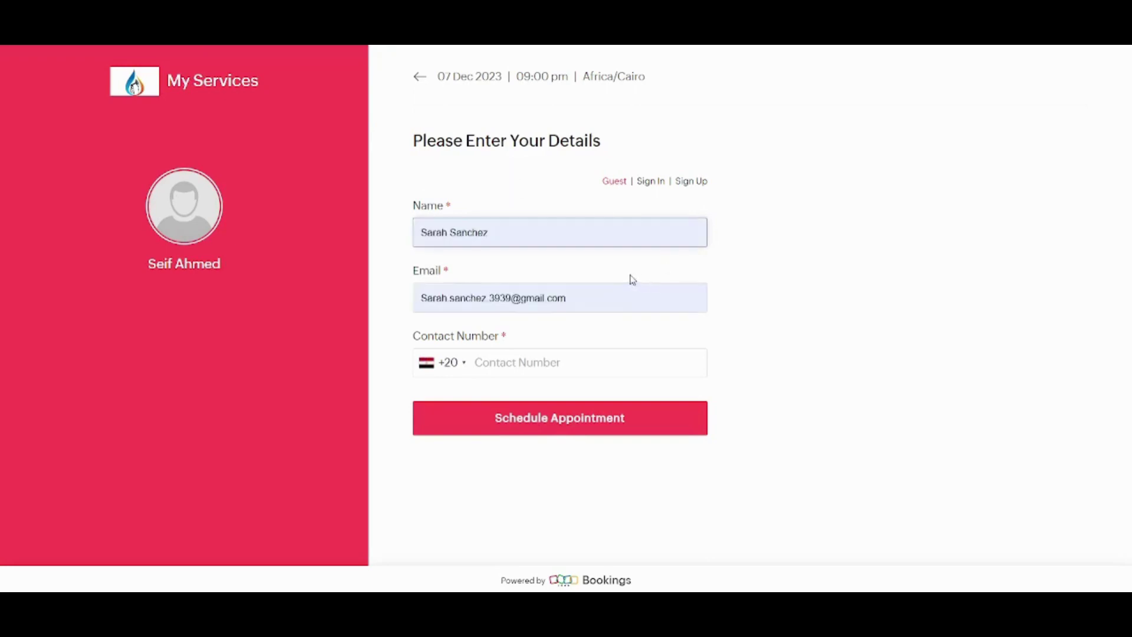
left_click(539, 363)
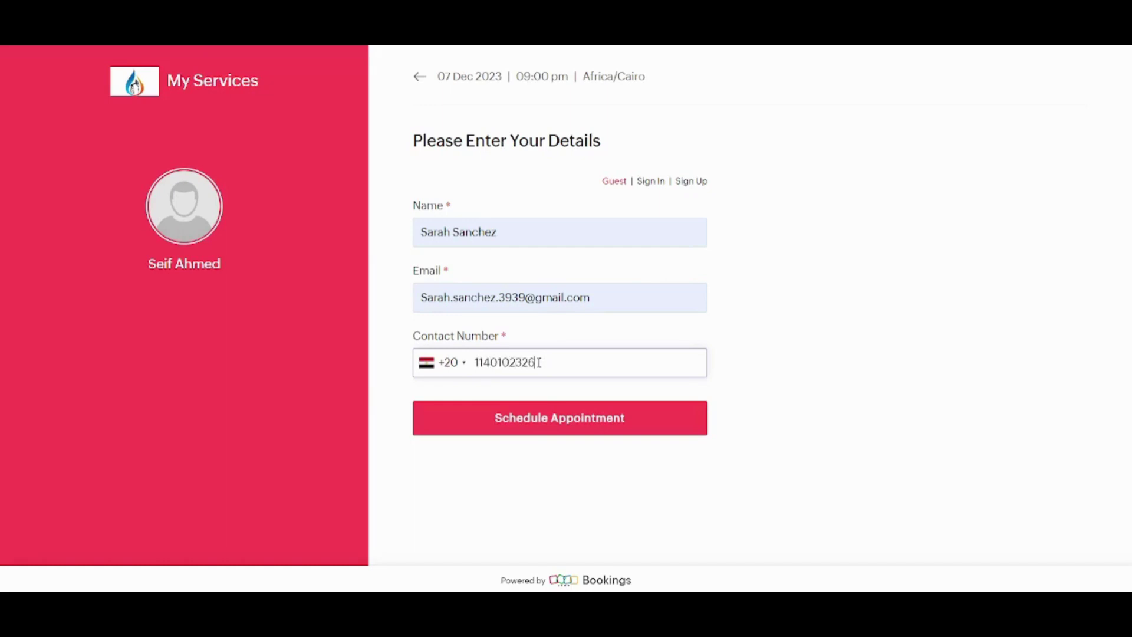
left_click(572, 416)
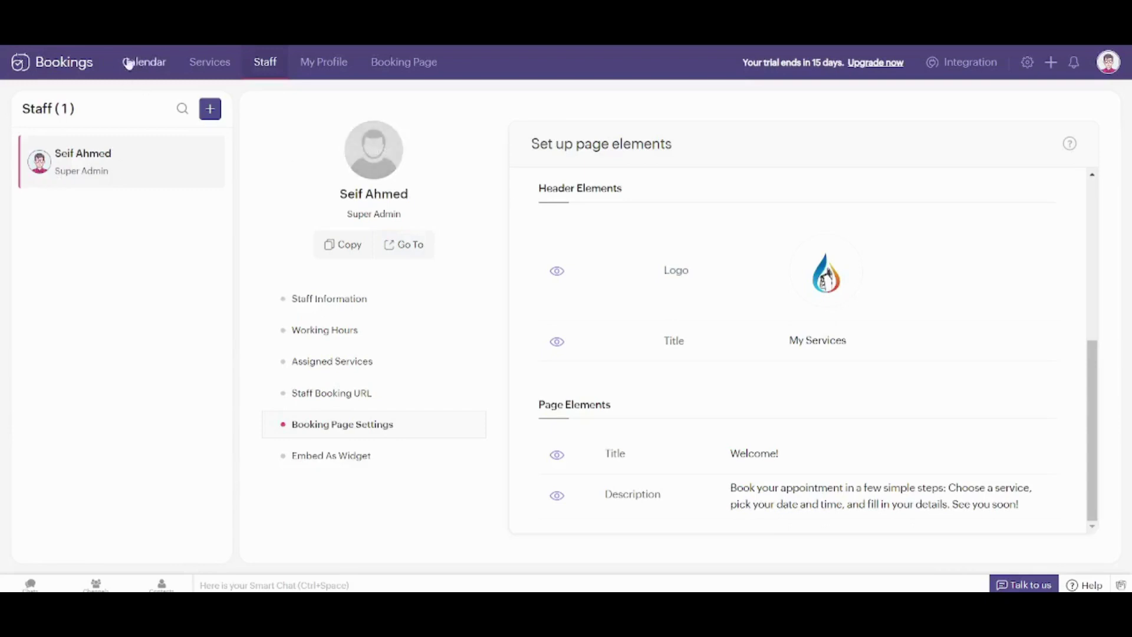
Open the appointments calendar and switch it from list to December 2023 month view
left_click(154, 65)
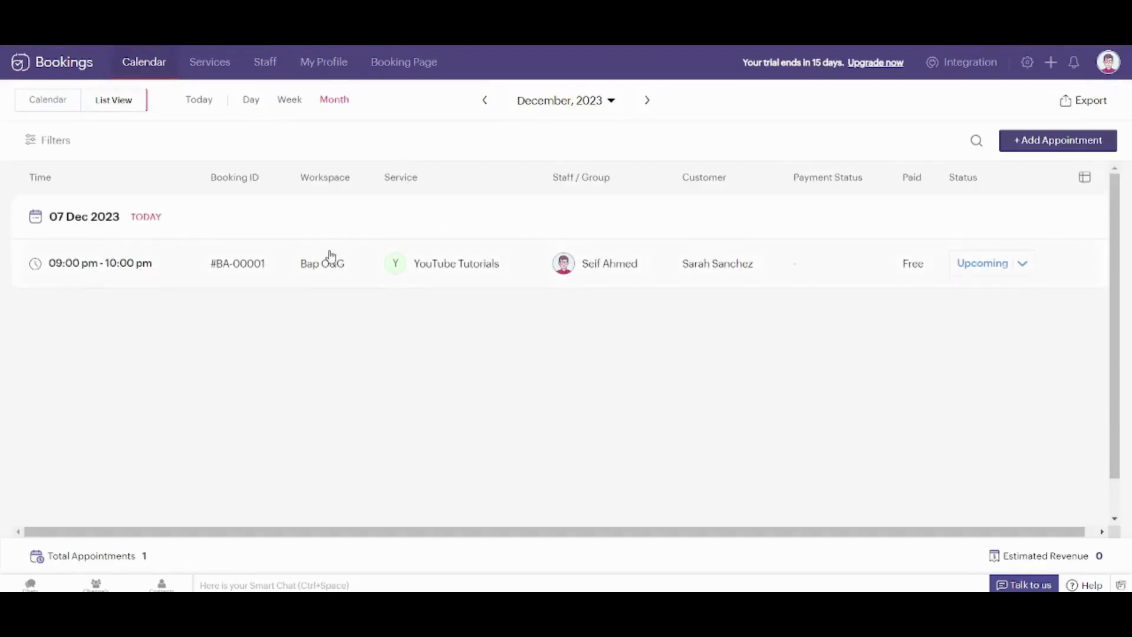
left_click(28, 101)
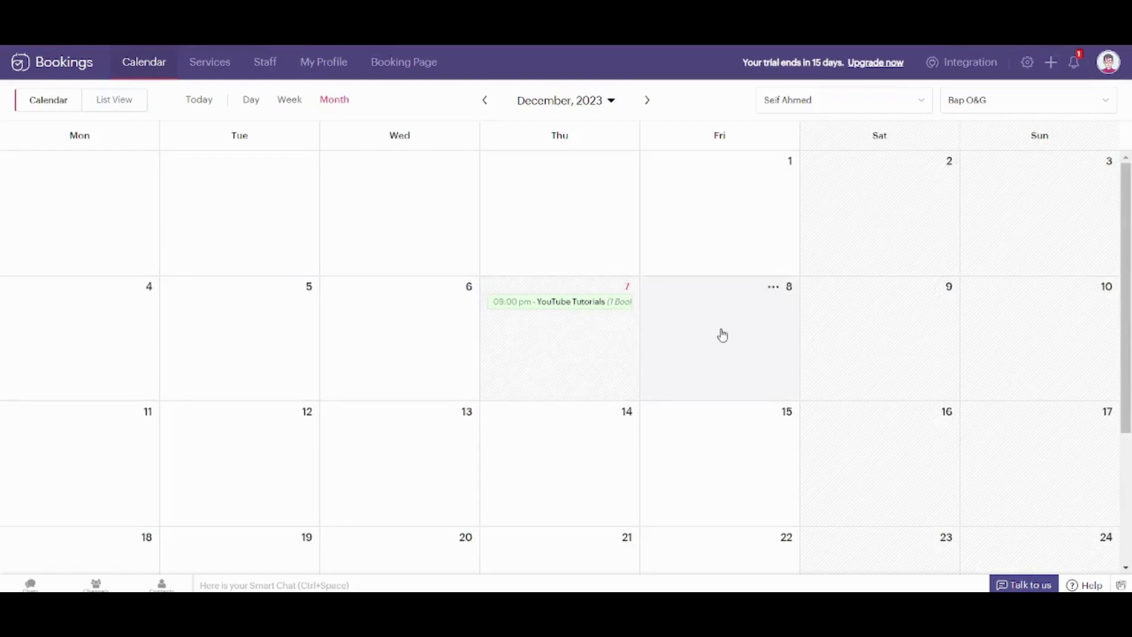
Start a new appointment on 8 December for the YouTube shorts service
left_click(773, 288)
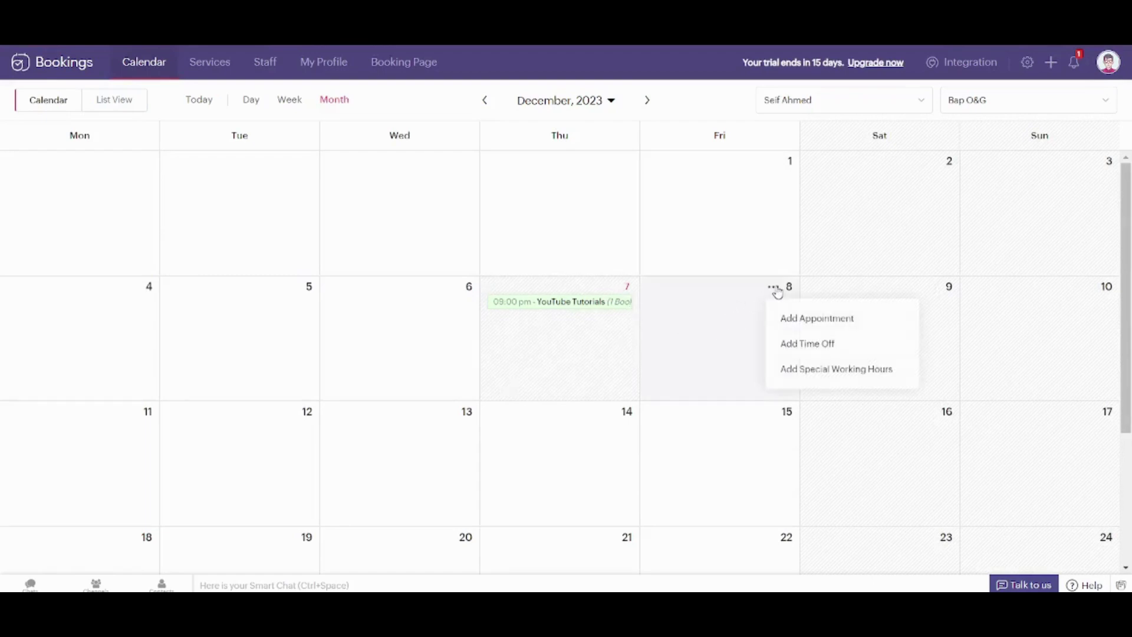
left_click(806, 319)
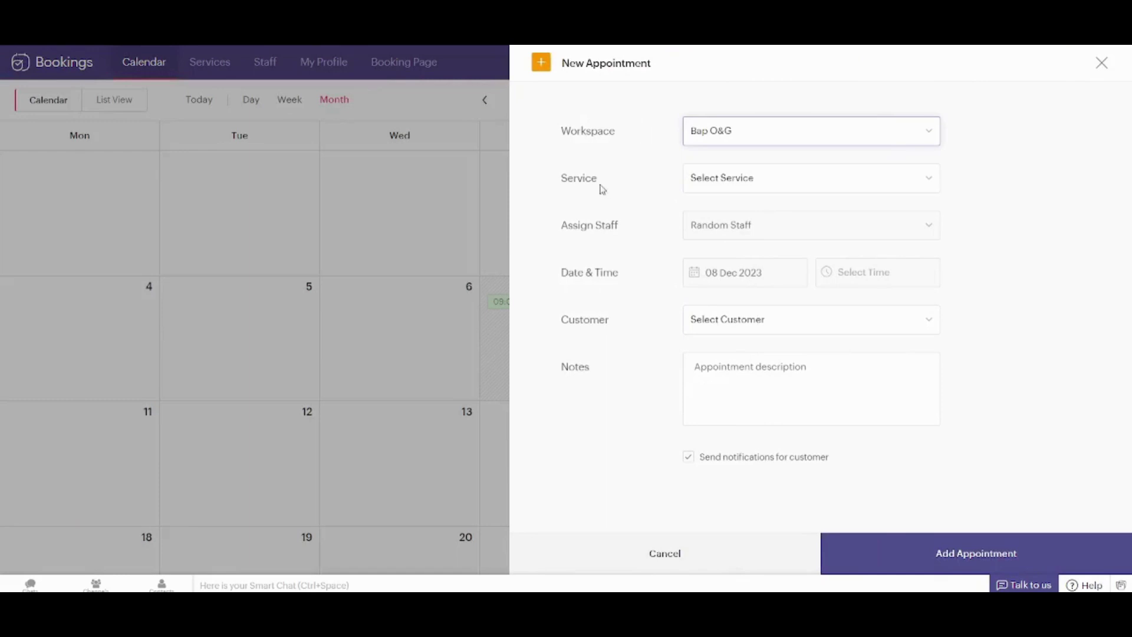
left_click(733, 191)
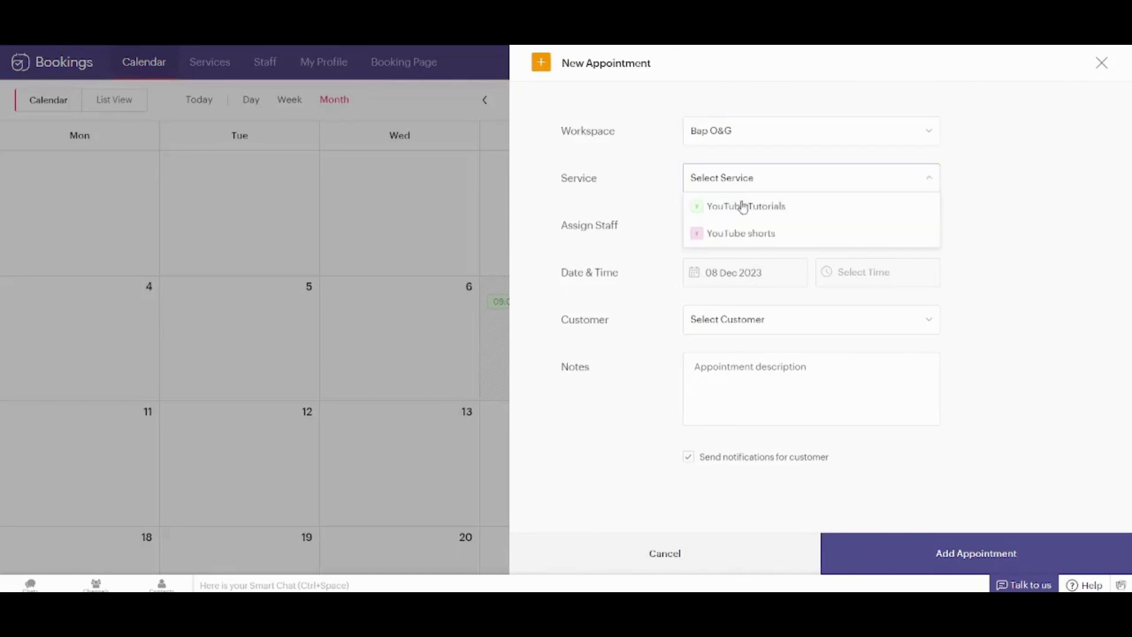
left_click(746, 232)
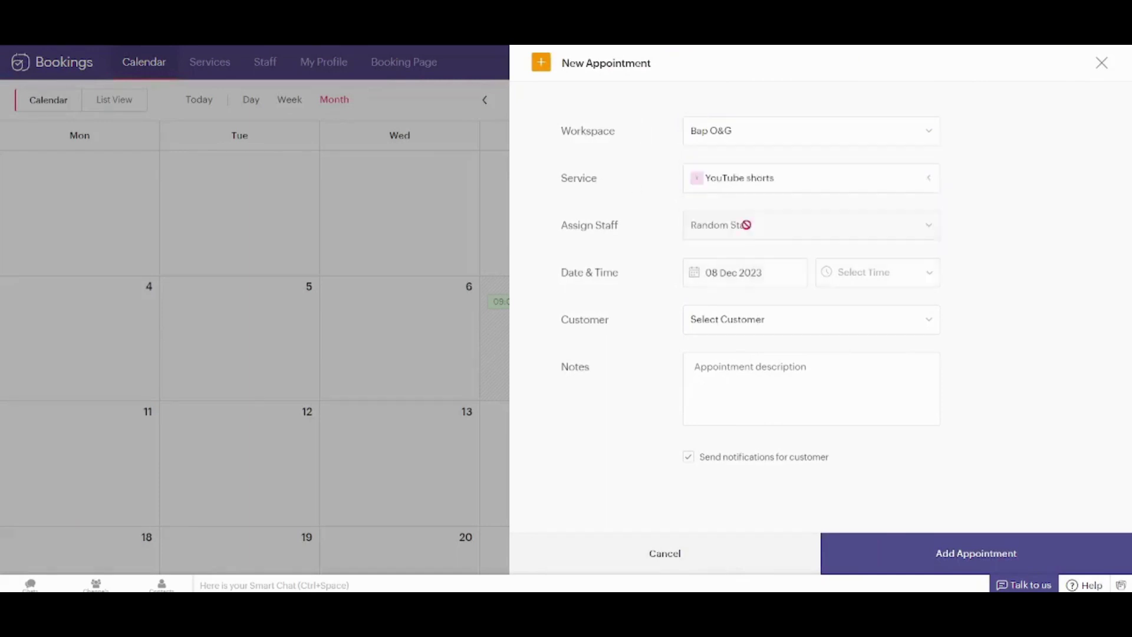
Assign the staff member, book 04:00 pm for the existing customer, and save it
left_click(724, 230)
left_click(733, 254)
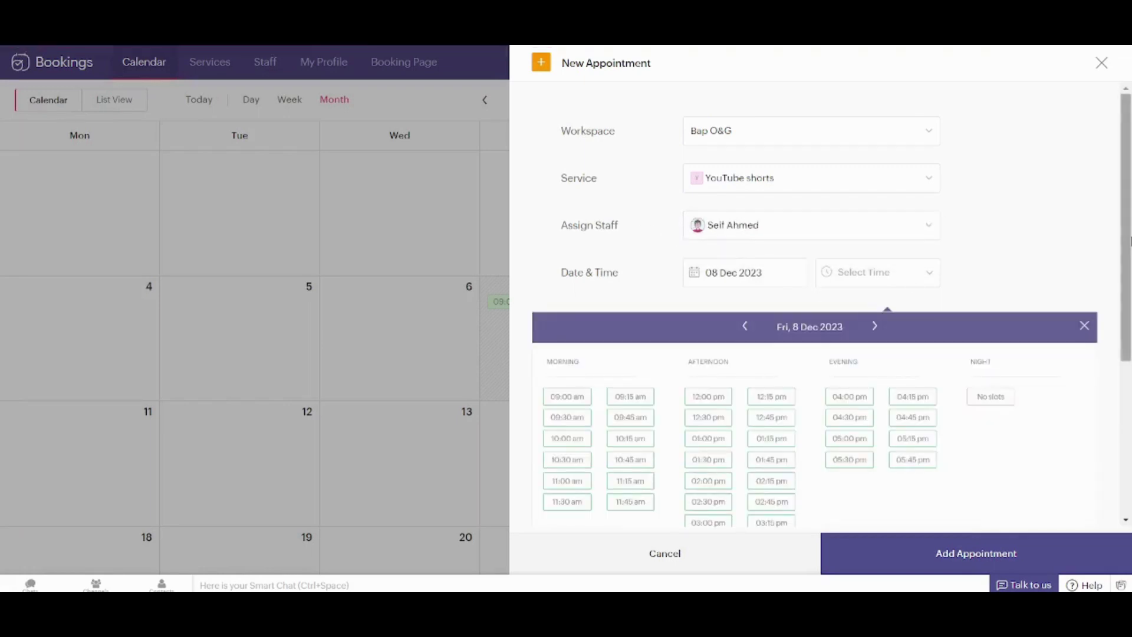
scroll(1128, 242, "down", 2)
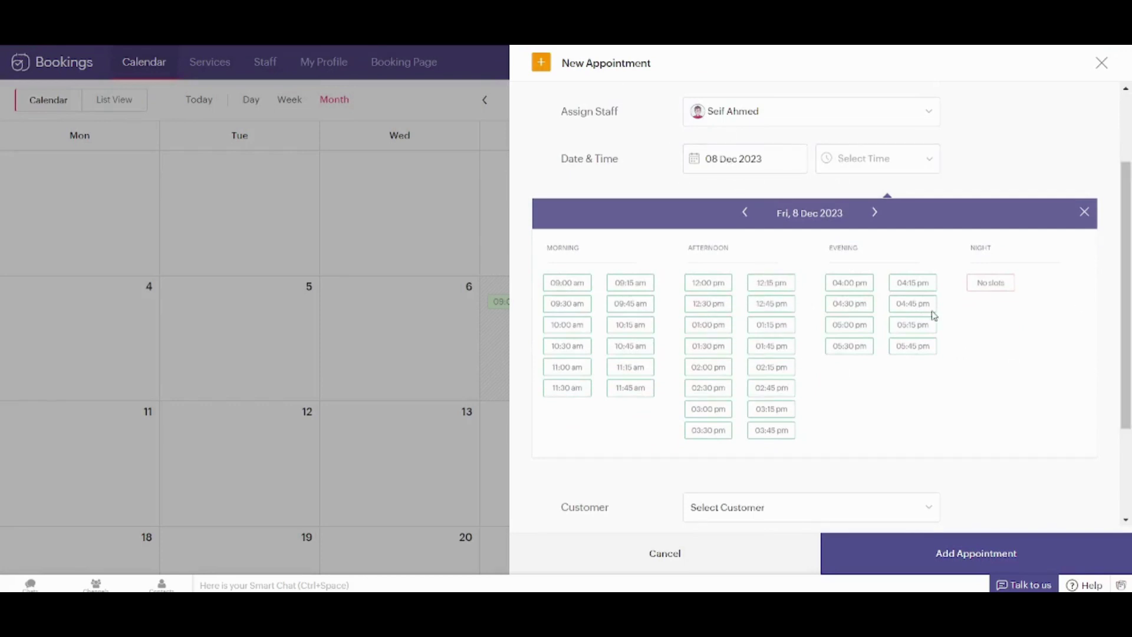
left_click(849, 283)
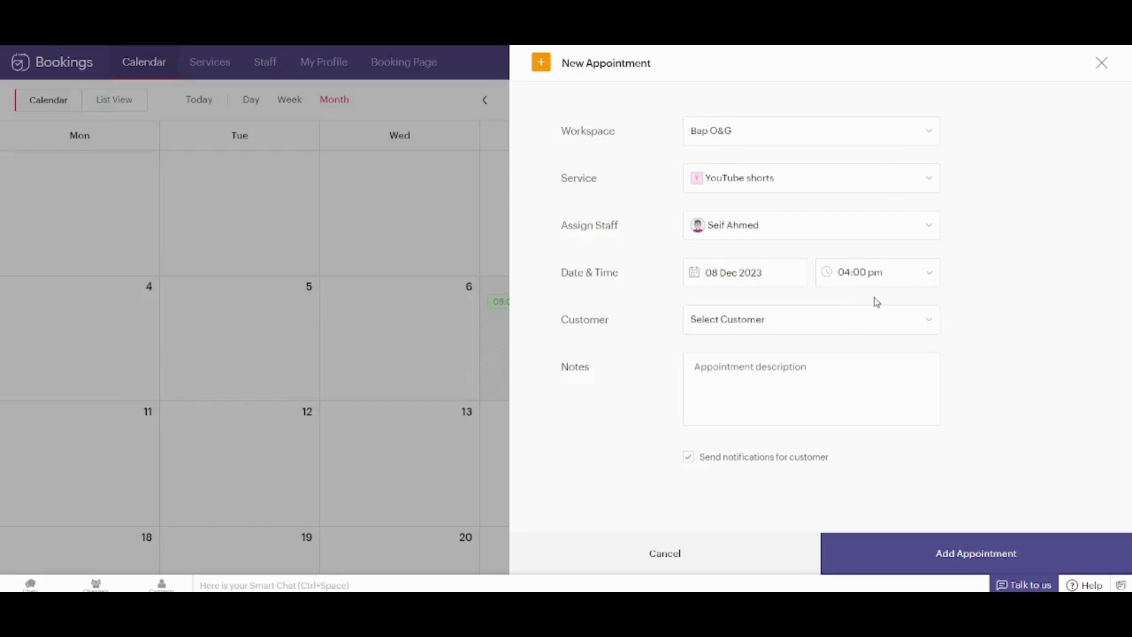
left_click(899, 328)
left_click(760, 407)
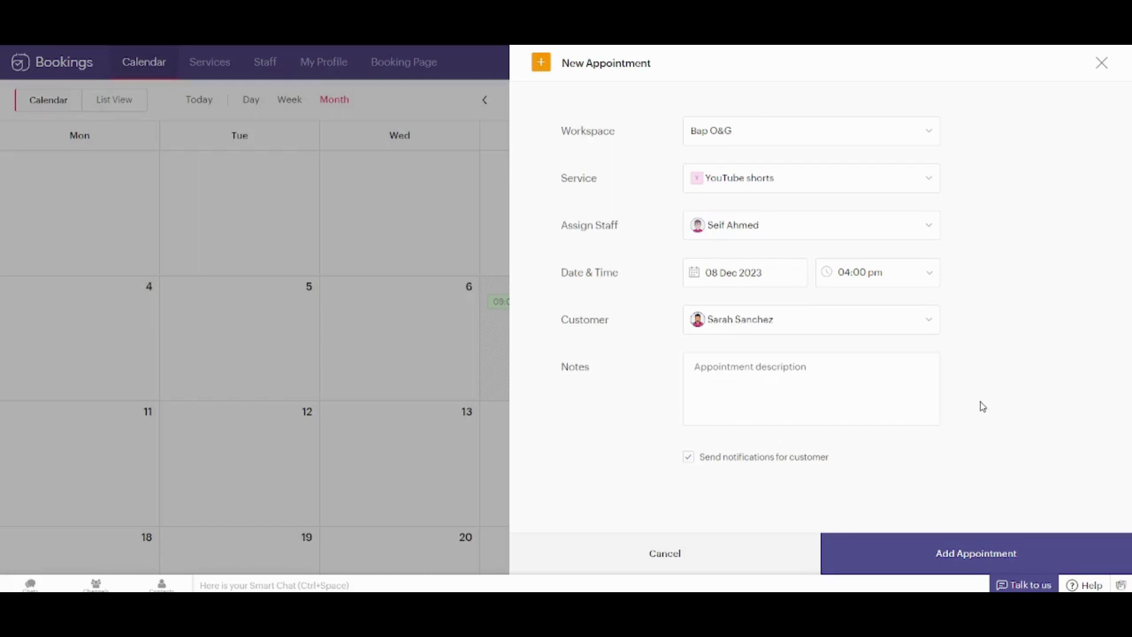
left_click(993, 560)
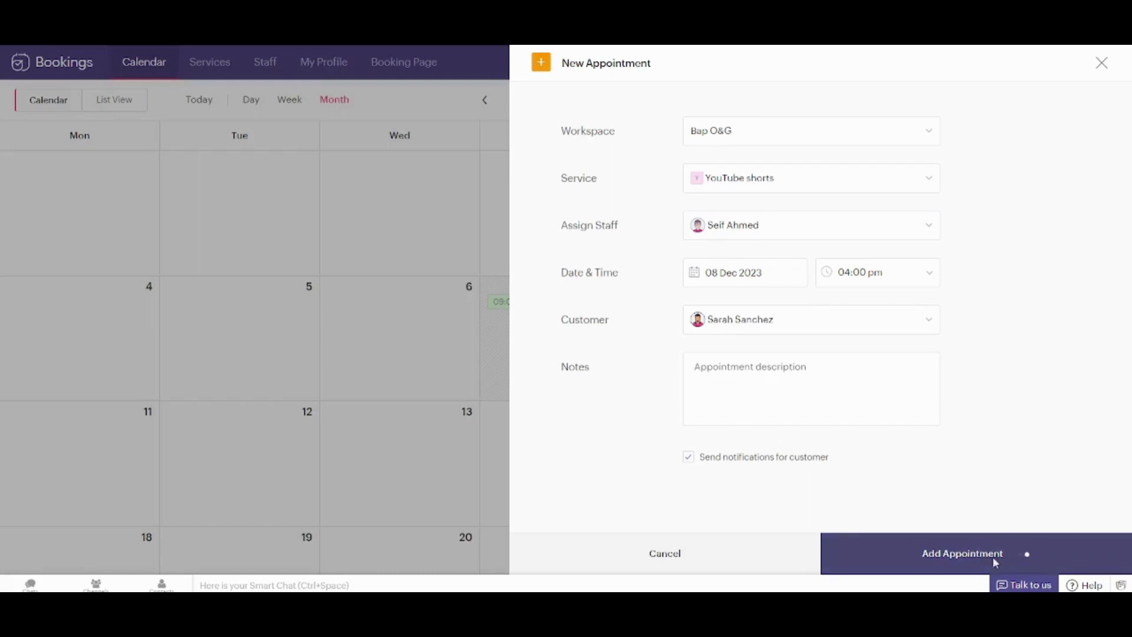